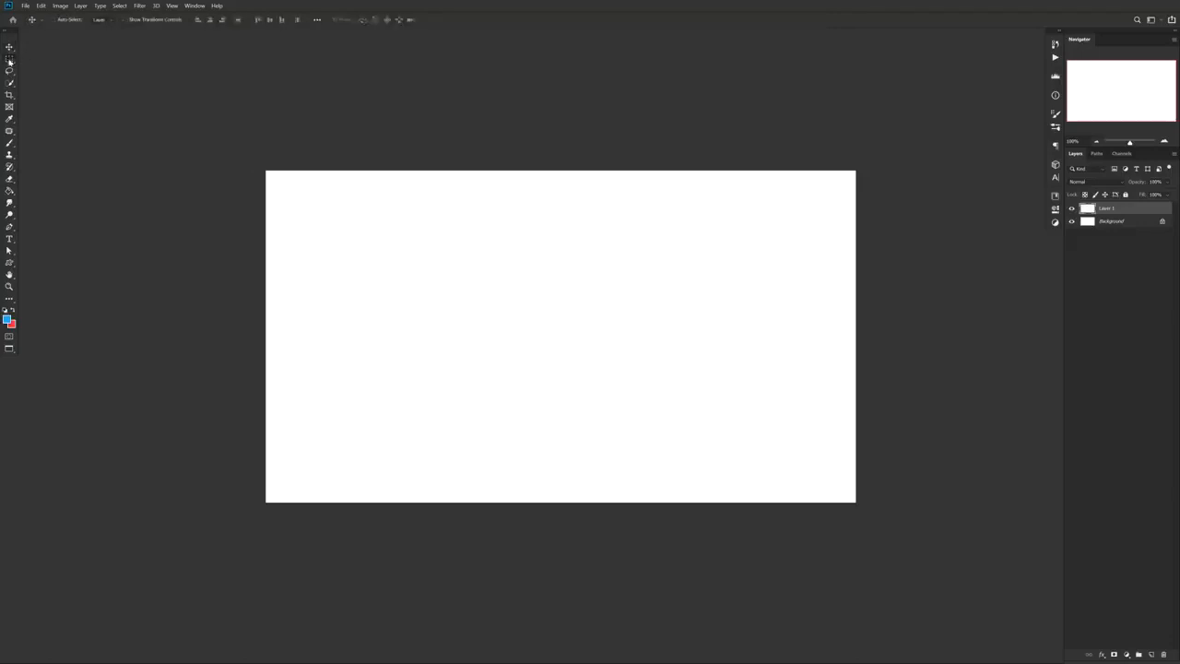
Step: Fill a full-height rectangle on the canvas's left with the background red, and move the selection over to fill with the foreground blue
left_click_drag(224, 153, 451, 525)
key("ctrl+BackSpace")
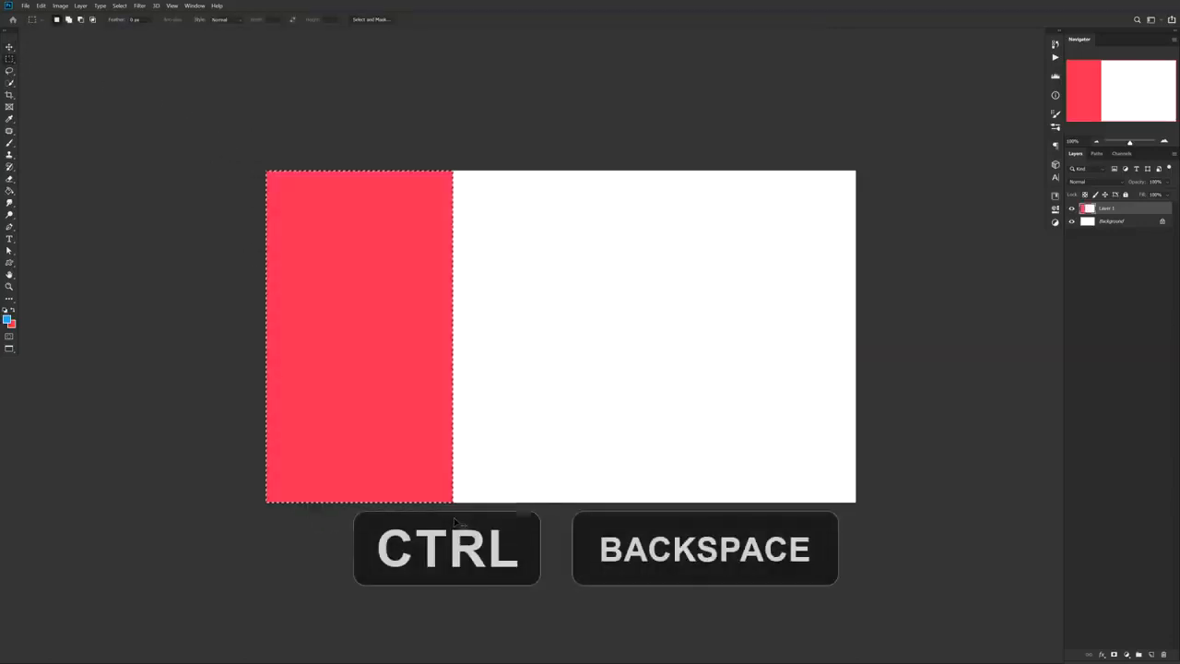
left_click_drag(366, 392, 532, 382)
key("alt+BackSpace")
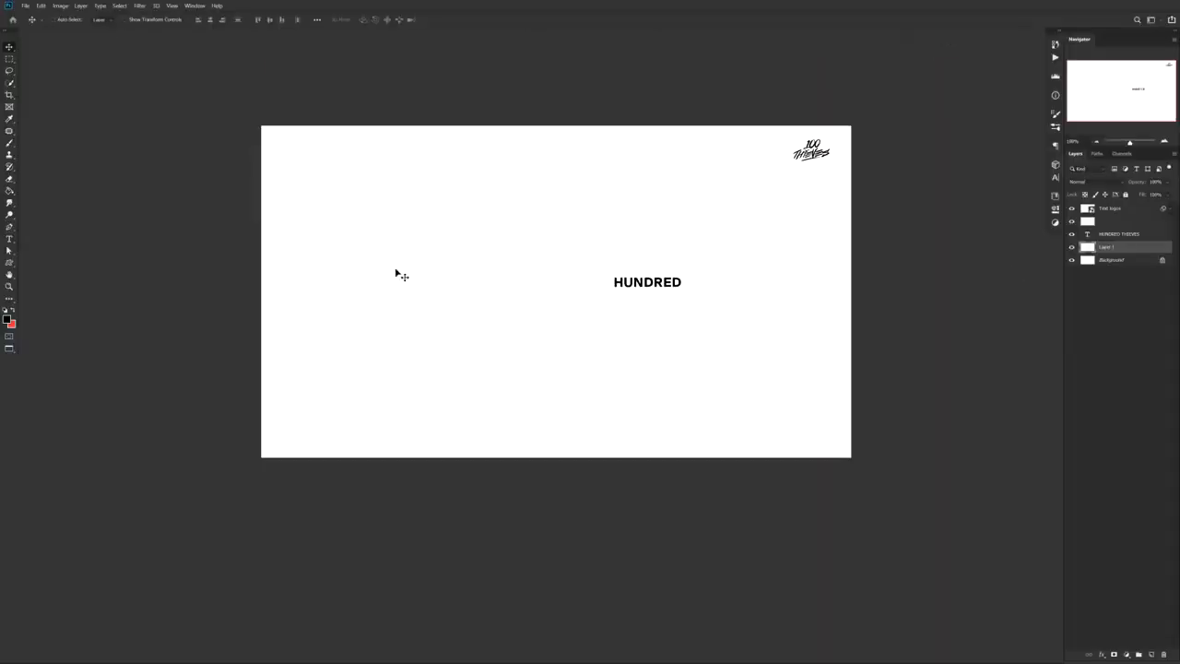
Step: Fill a full-height rectangle on the left part of the canvas with the foreground black and deselect it
key("m")
left_click_drag(285, 129, 492, 461)
key("alt+BackSpace")
key("ctrl+d")
key("v")
Step: On a new layer behind the text, fill a rectangle around the word THIEVES with the background red and reset the default colours
scroll(748, 308, "up", 2)
key("ctrl+shift+n")
key("Return")
key("m")
left_click_drag(550, 212, 847, 252)
key("alt+BackSpace")
key("ctrl+z")
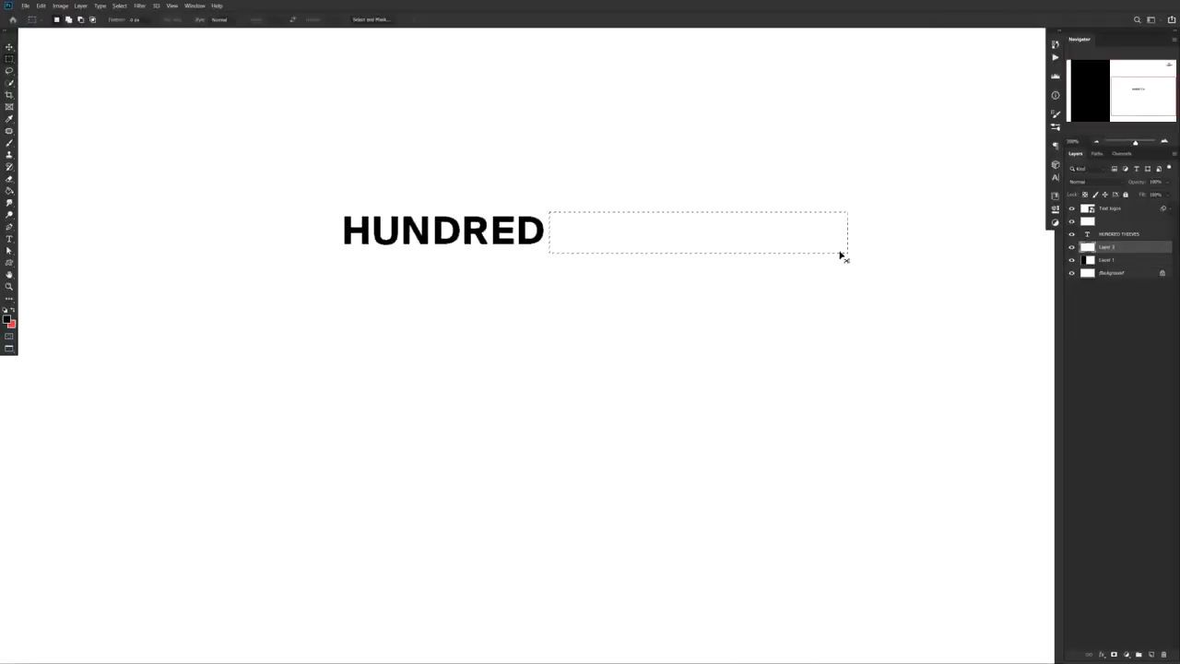
key("ctrl+BackSpace")
key("d")
key("ctrl+d")
Step: Select a rectangle around the 100 Thieves logo and fill it with black on a new layer beneath the logo
scroll(753, 350, "down", 2)
scroll(820, 119, "up", 3)
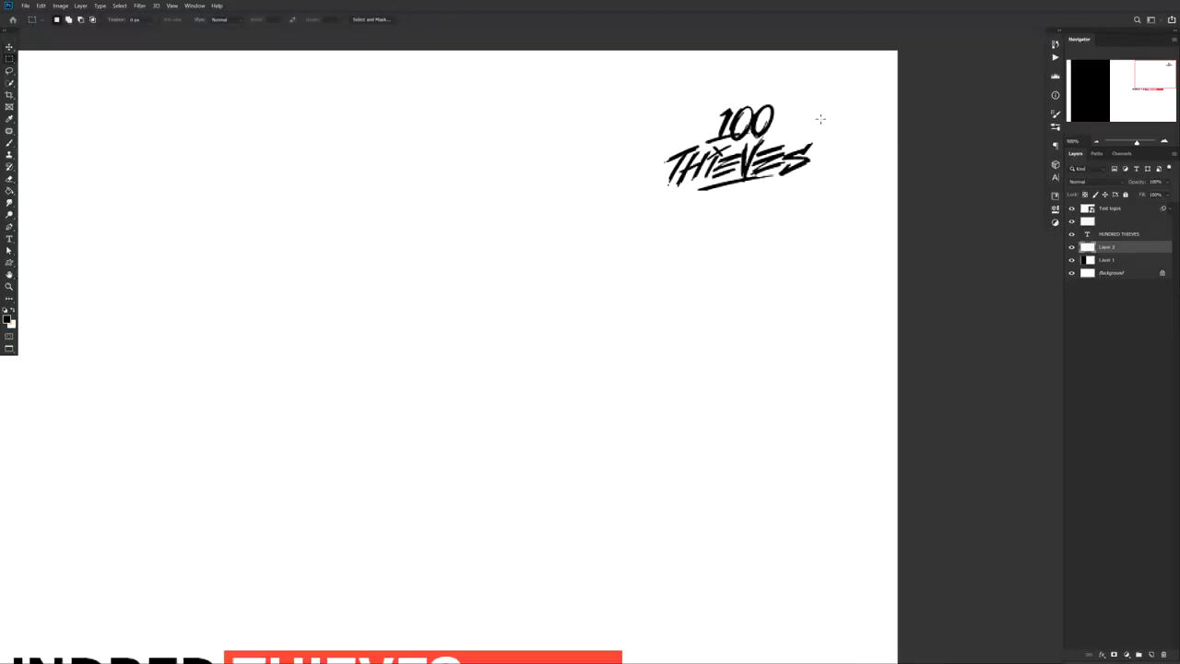
left_click_drag(776, 193, 865, 206)
left_click_drag(795, 163, 794, 160)
key("ctrl+shift+n")
key("Return")
key("alt+BackSpace")
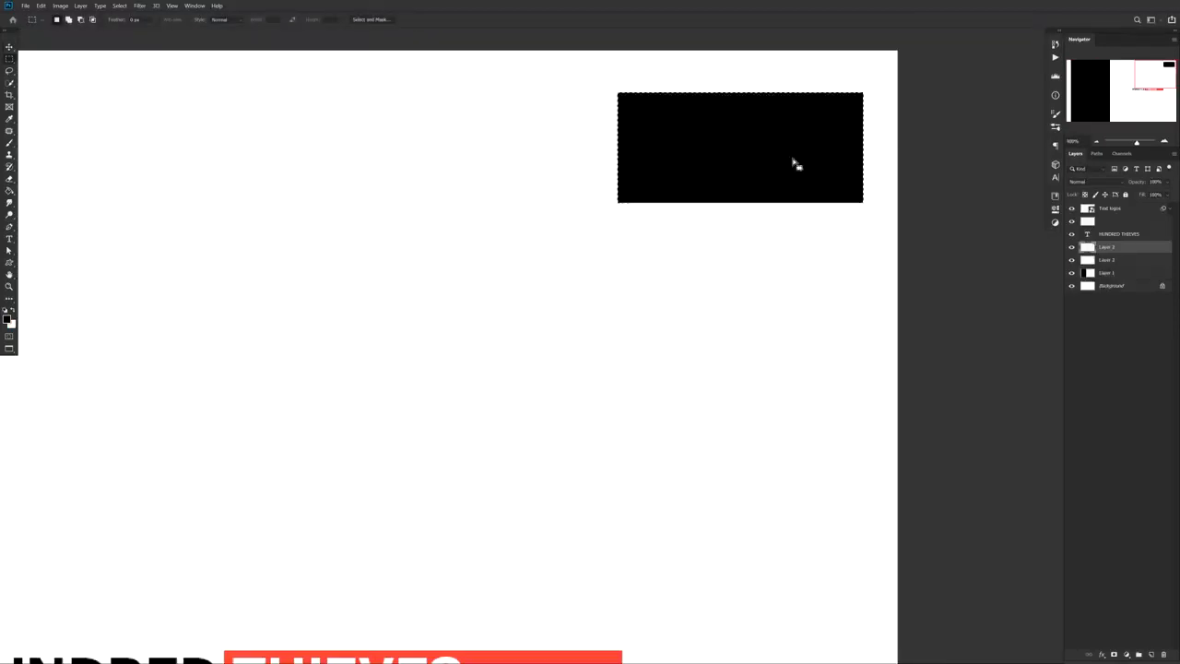
Step: Invert the 100 Thieves logo's colours and scale it down slightly within the black box
left_click(1110, 213)
key("ctrl+i")
key("ctrl+t")
left_click_drag(819, 148, 809, 148)
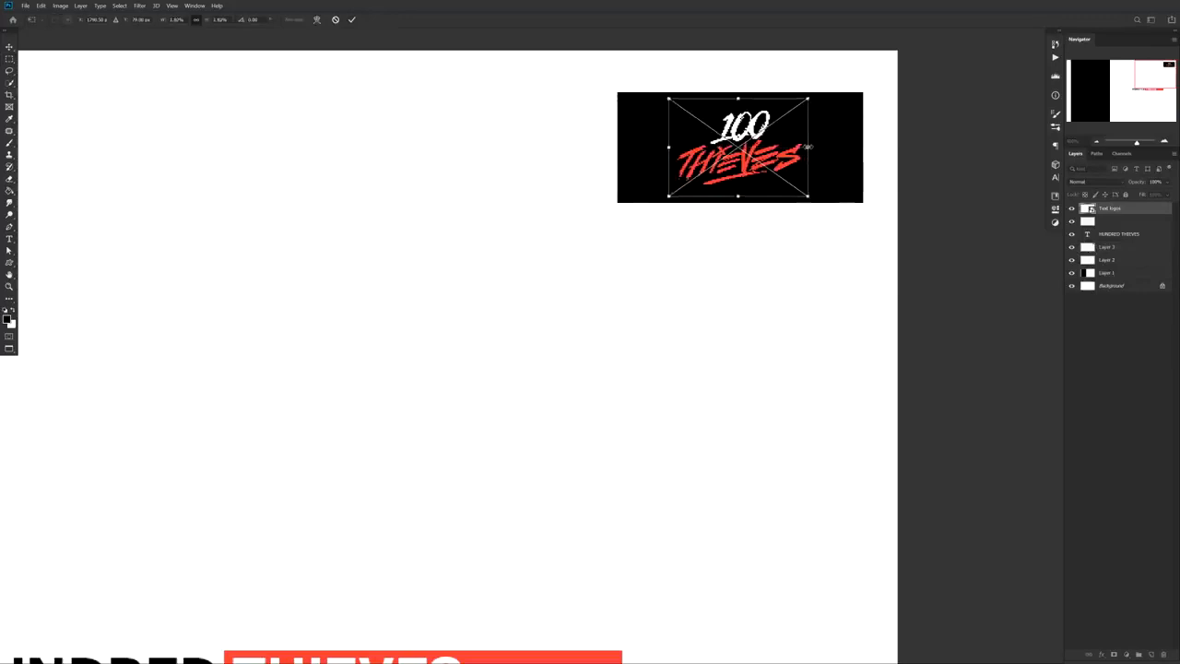
key("Return")
key("v")
key("ctrl+0")
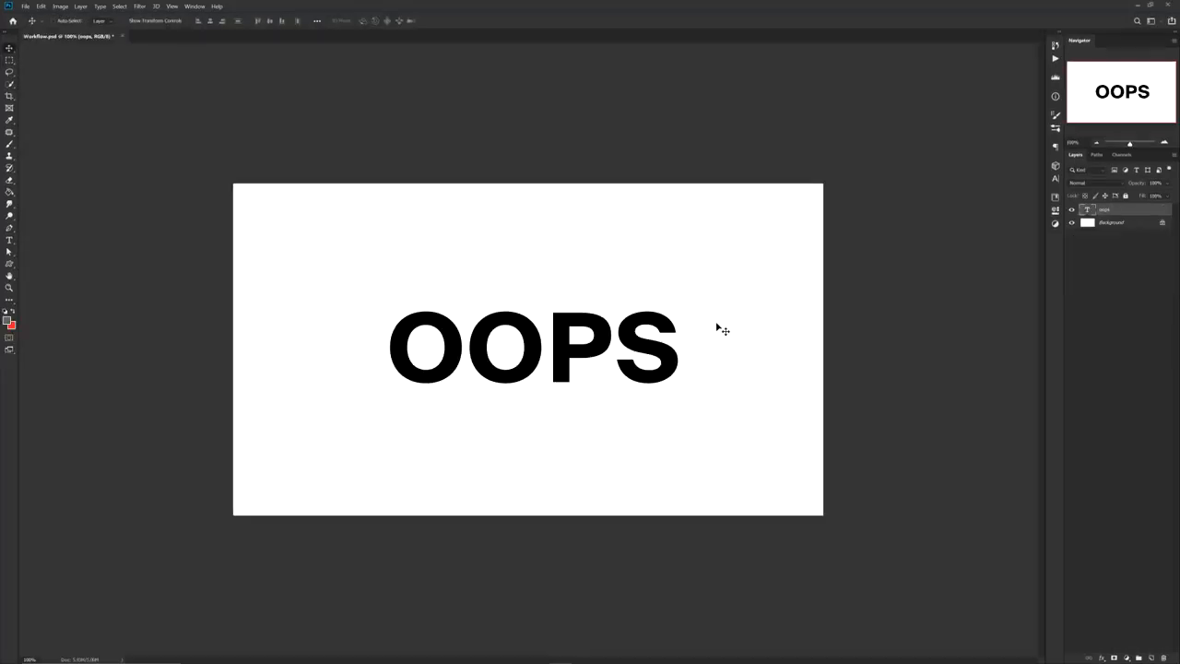
Step: Recolour the OOPS text with the foreground gray and with the background red
key("alt+BackSpace")
key("ctrl+BackSpace")
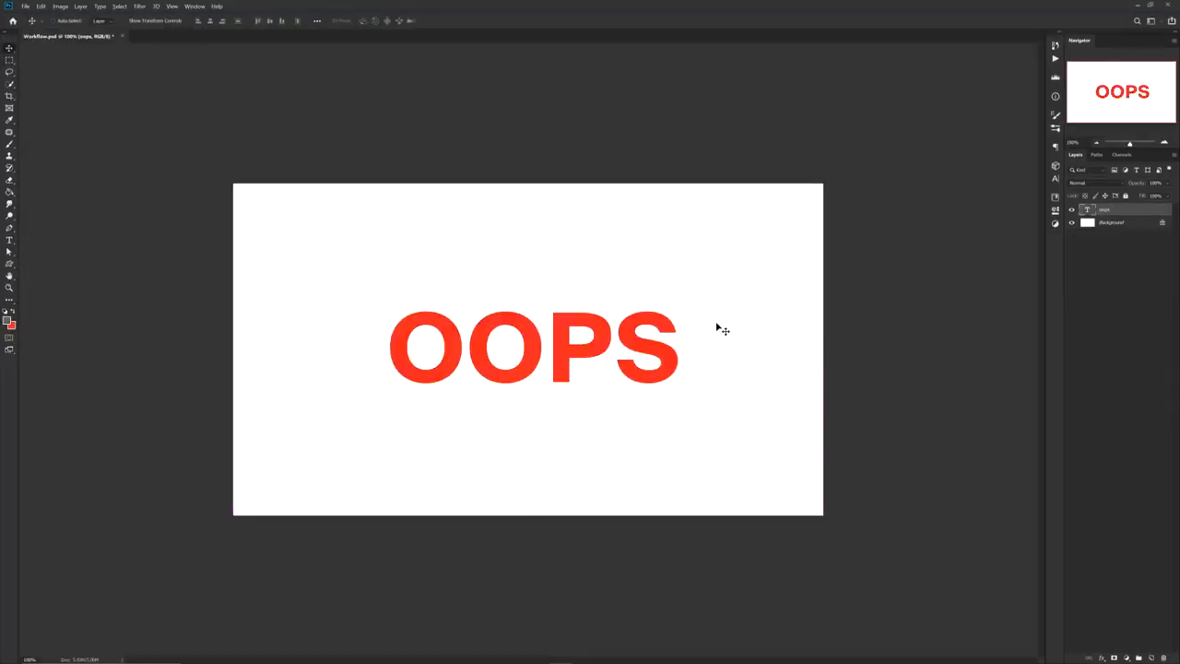
Step: Set the foreground colour to a blue-violet and fill the OOPS text with it, undoing and redoing the fill
left_click(7, 322)
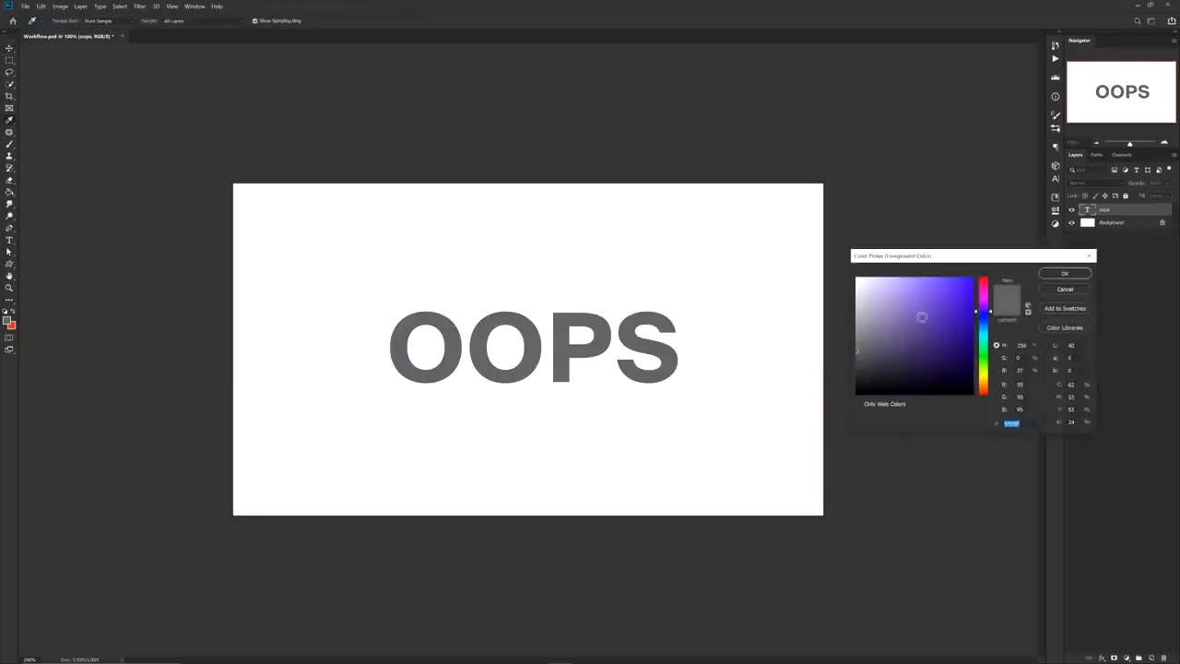
left_click(1064, 276)
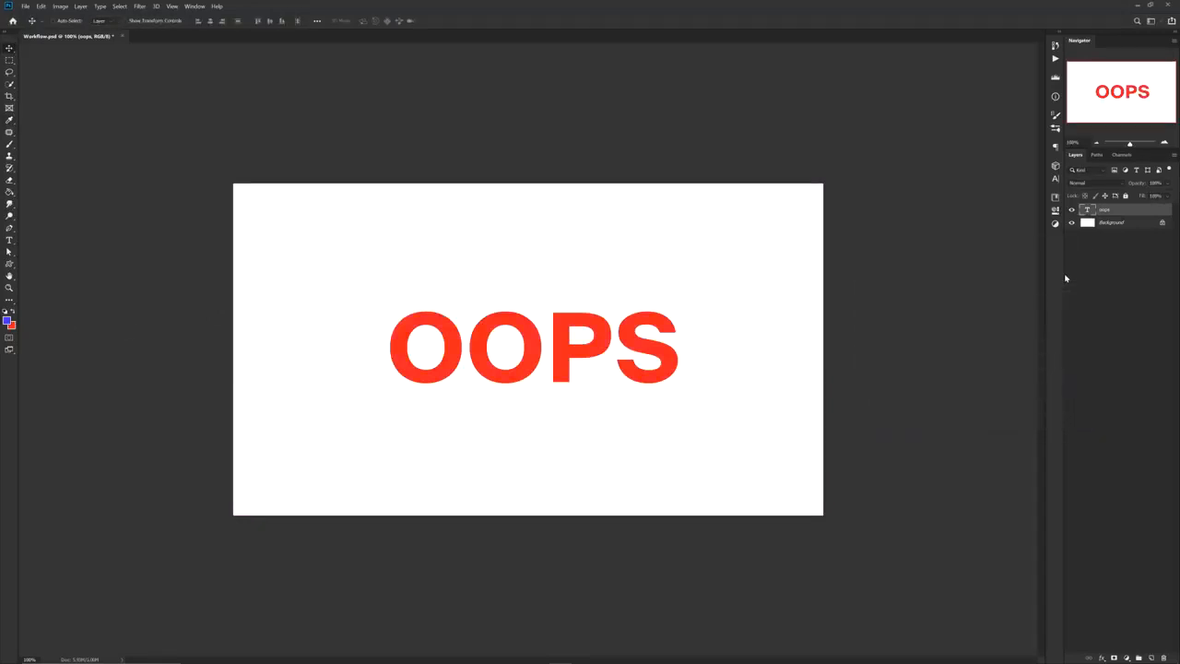
key("alt+BackSpace")
key("ctrl+z")
key("ctrl+shift+z")
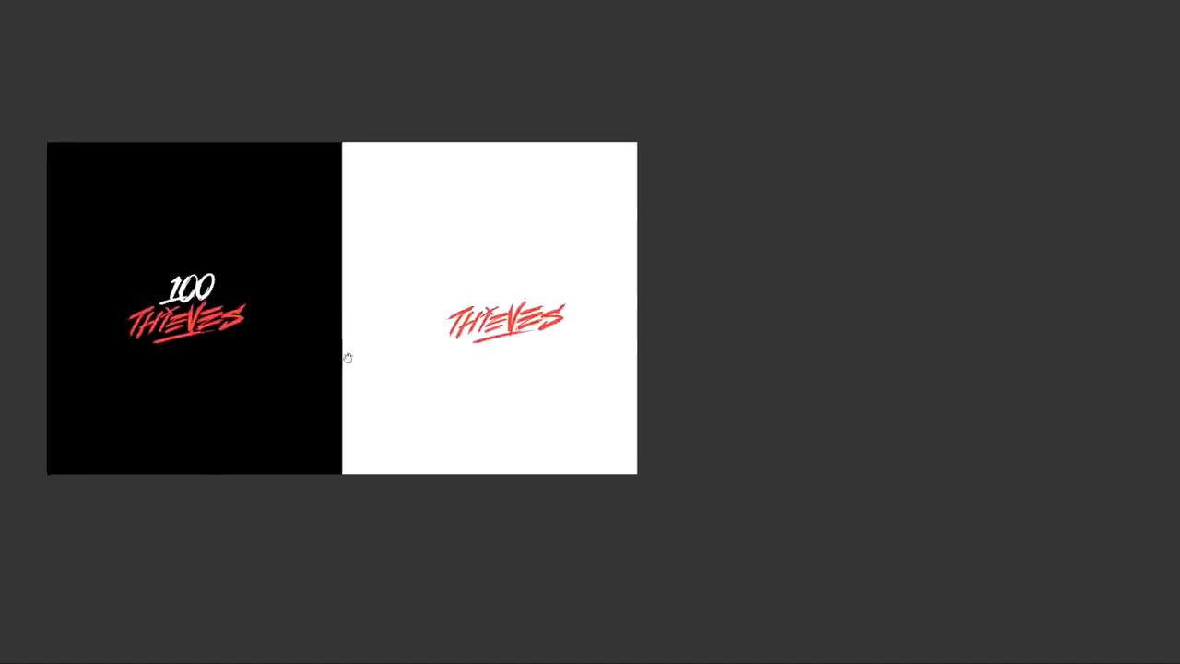
Step: Duplicate the 100 Thieves logo from the black half onto the white half of the canvas
left_click_drag(344, 356, 573, 372)
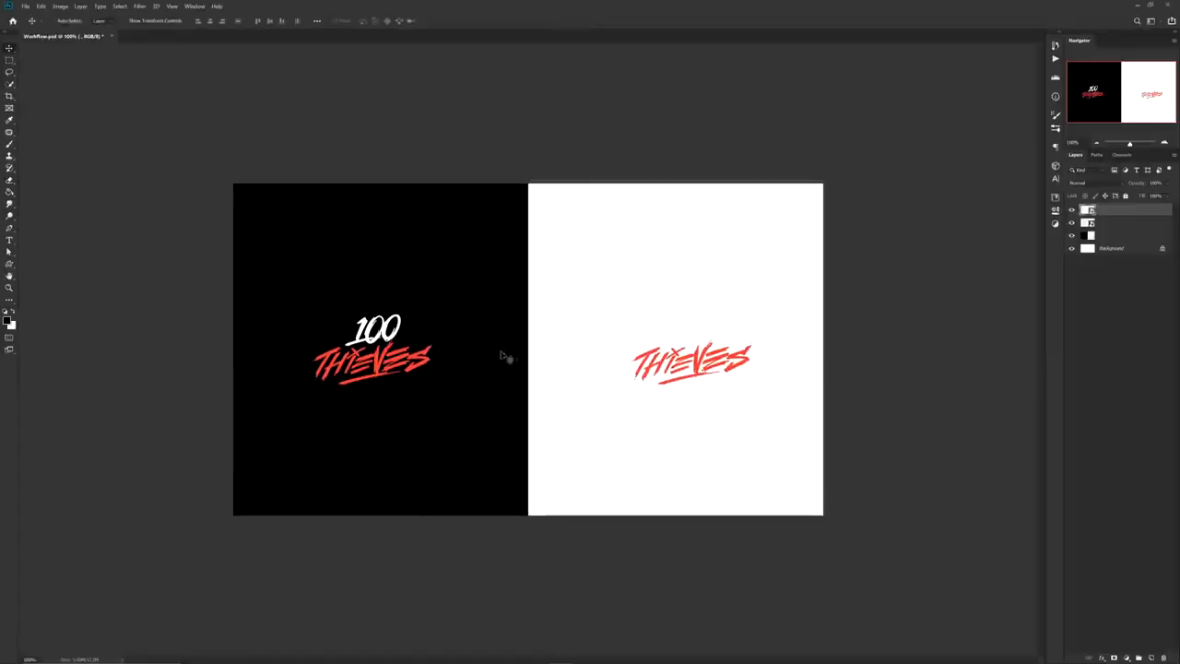
key("ctrl+plus")
key("ctrl+plus")
left_click_drag(504, 356, 637, 350)
left_click_drag(858, 367, 437, 356)
Step: Paint a brush stroke on a new layer over the upper part of the duplicated logo
left_click(1150, 657)
key("b")
mouse_move(497, 249)
left_mouse_down()
mouse_move(633, 258)
mouse_move(502, 285)
left_mouse_up()
key("v")
Step: Invert the logo on the white half and shift its hue to +180 with Hue/Saturation
key("ctrl+i")
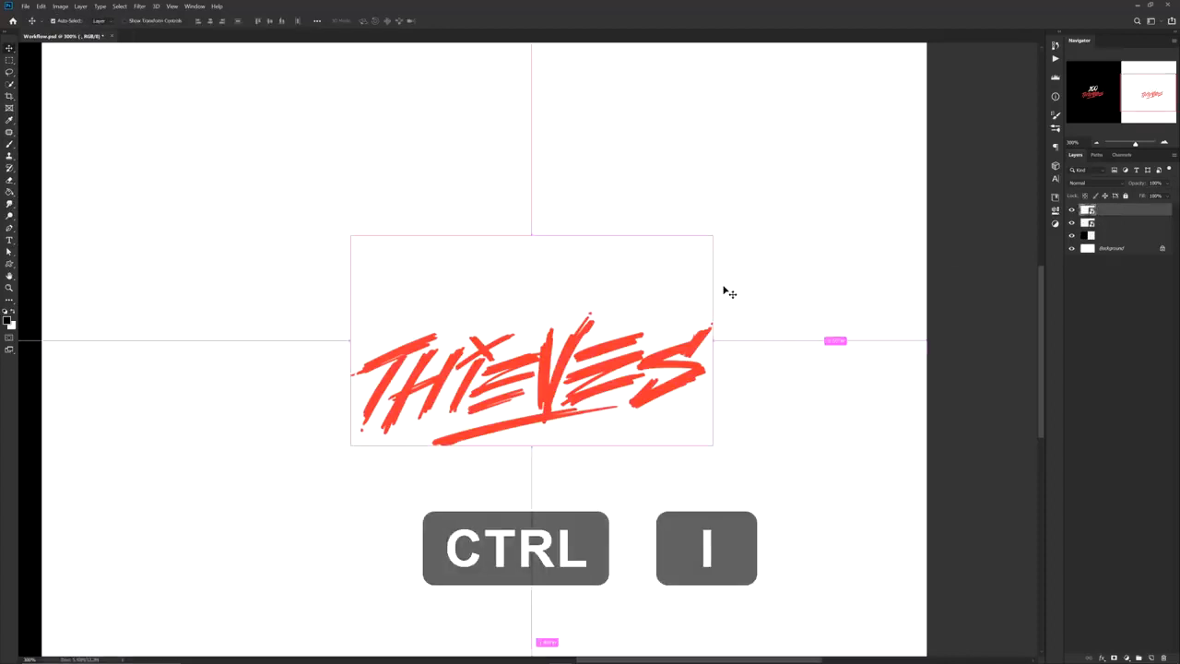
key("ctrl+u")
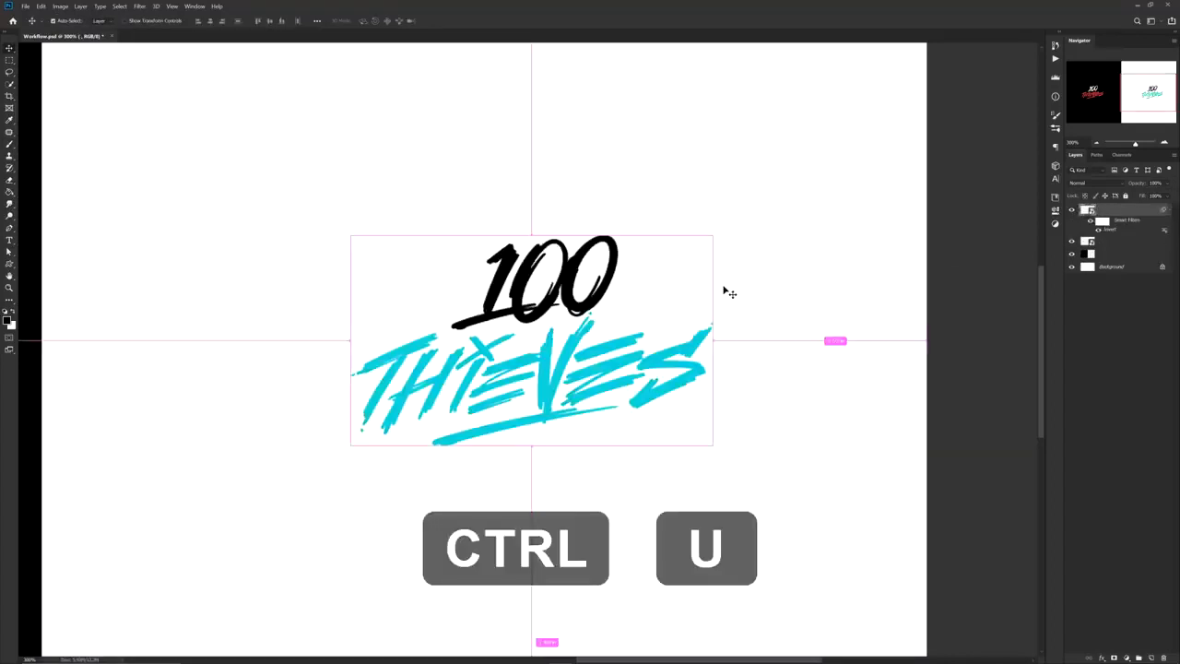
left_click_drag(490, 163, 314, 159)
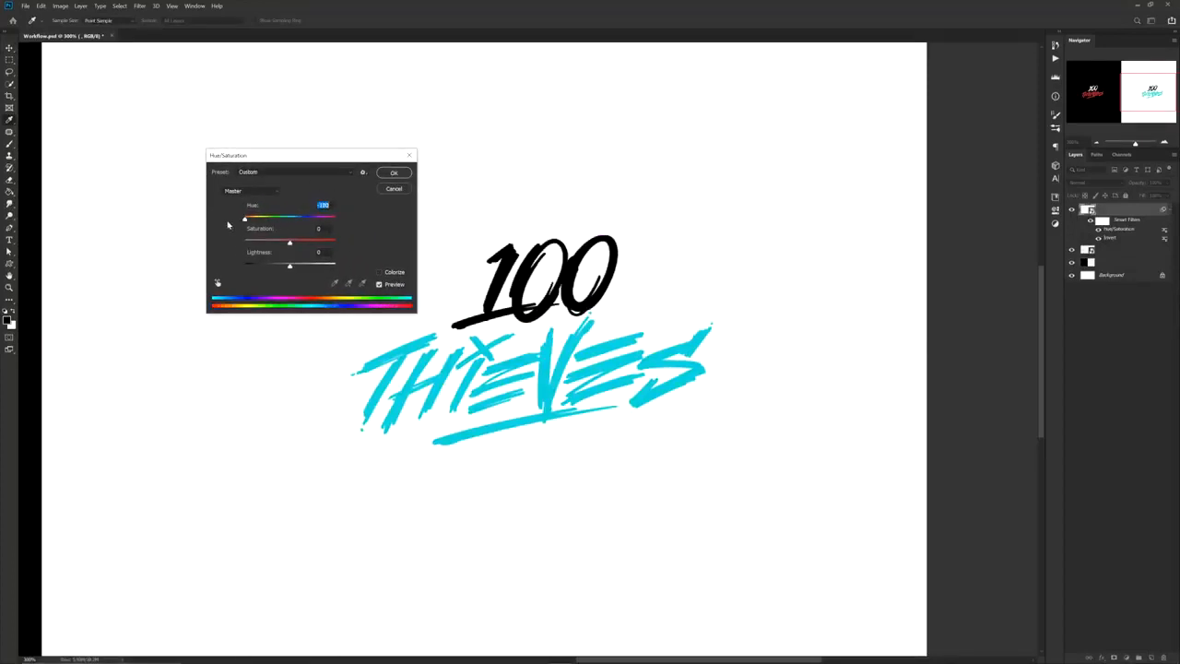
left_click_drag(245, 219, 365, 224)
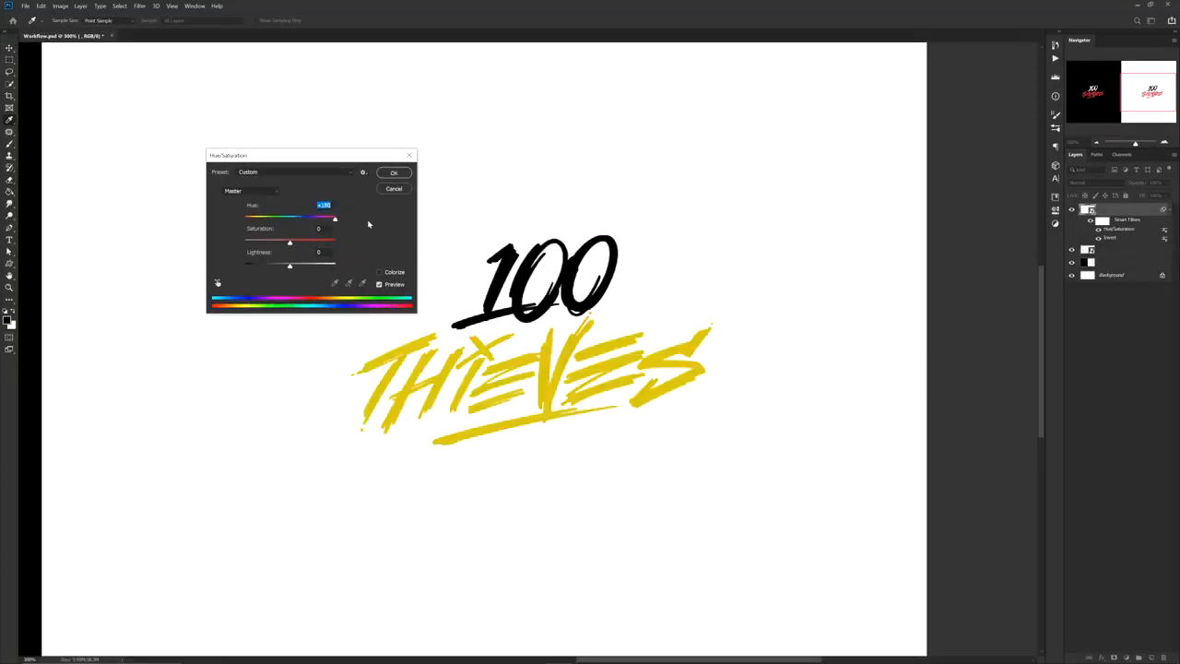
left_click(403, 174)
scroll(645, 319, "down", 1)
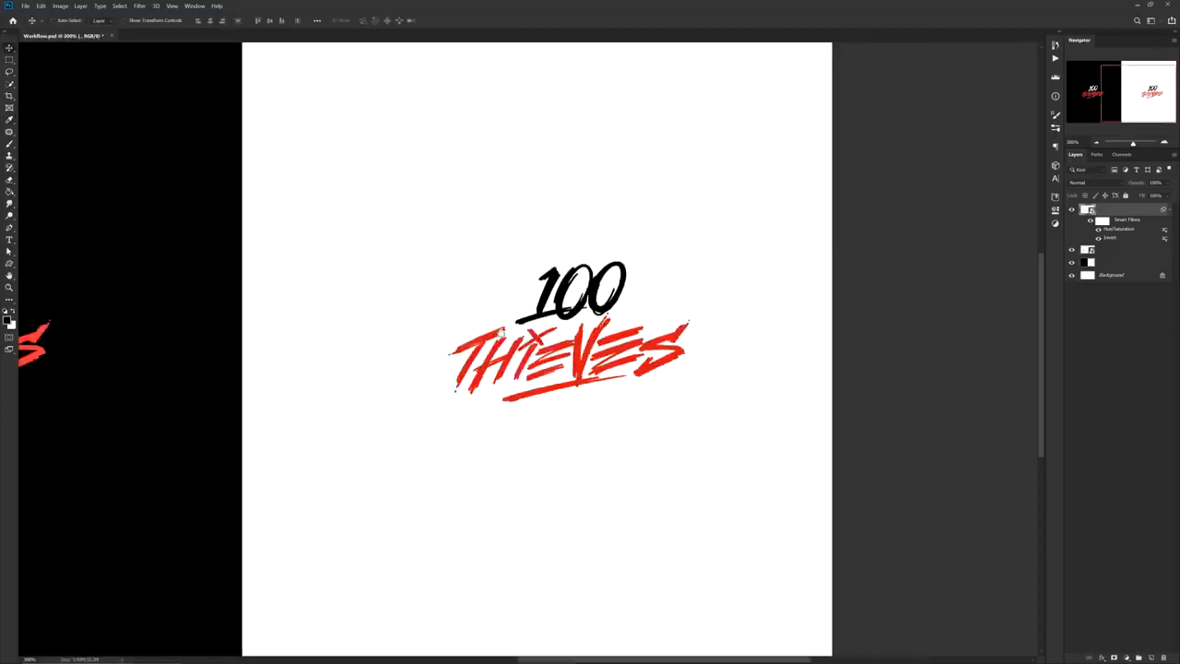
left_click_drag(645, 319, 871, 320)
scroll(649, 335, "down", 1)
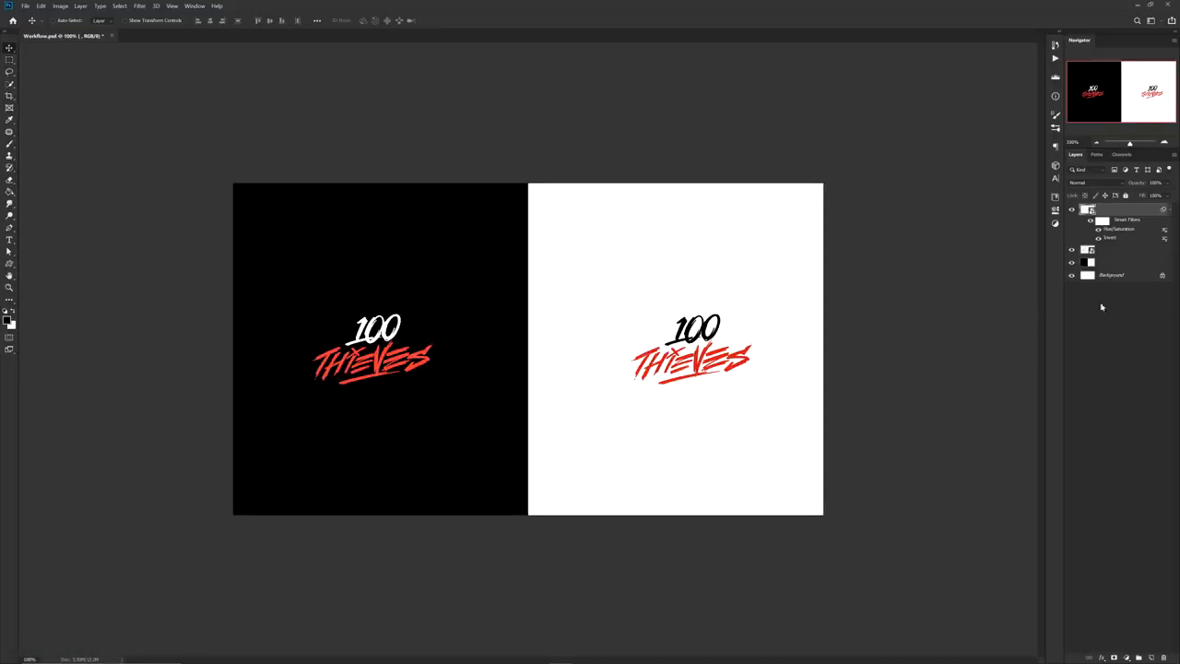
key("alt+bracketleft")
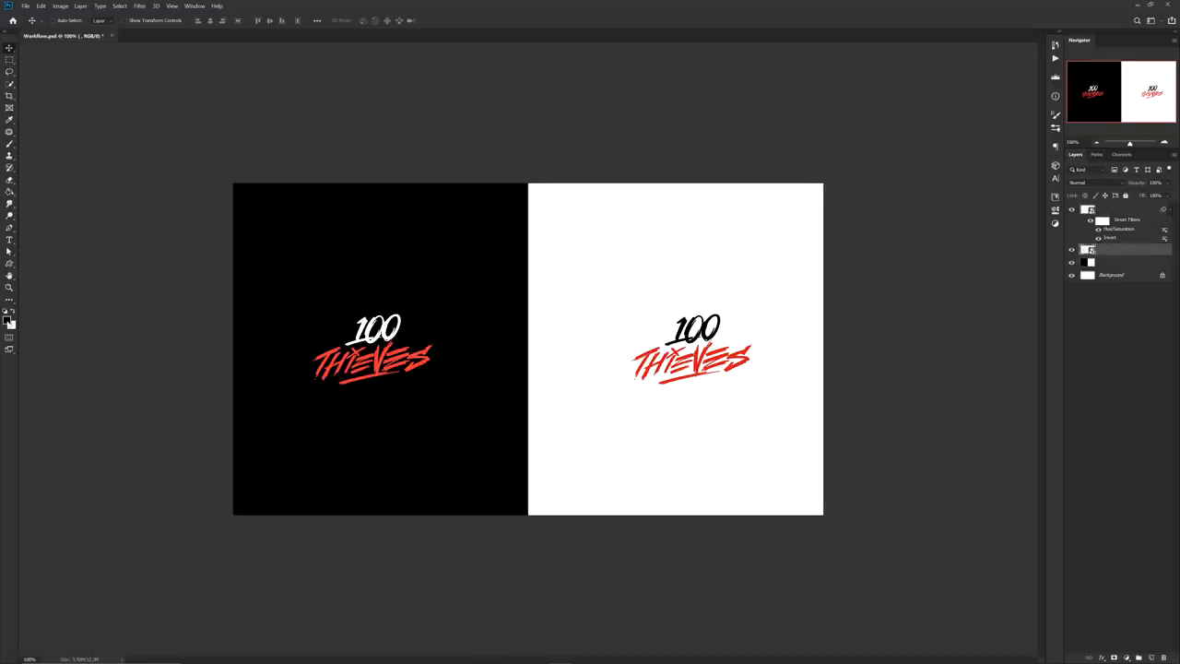
left_click(8, 318)
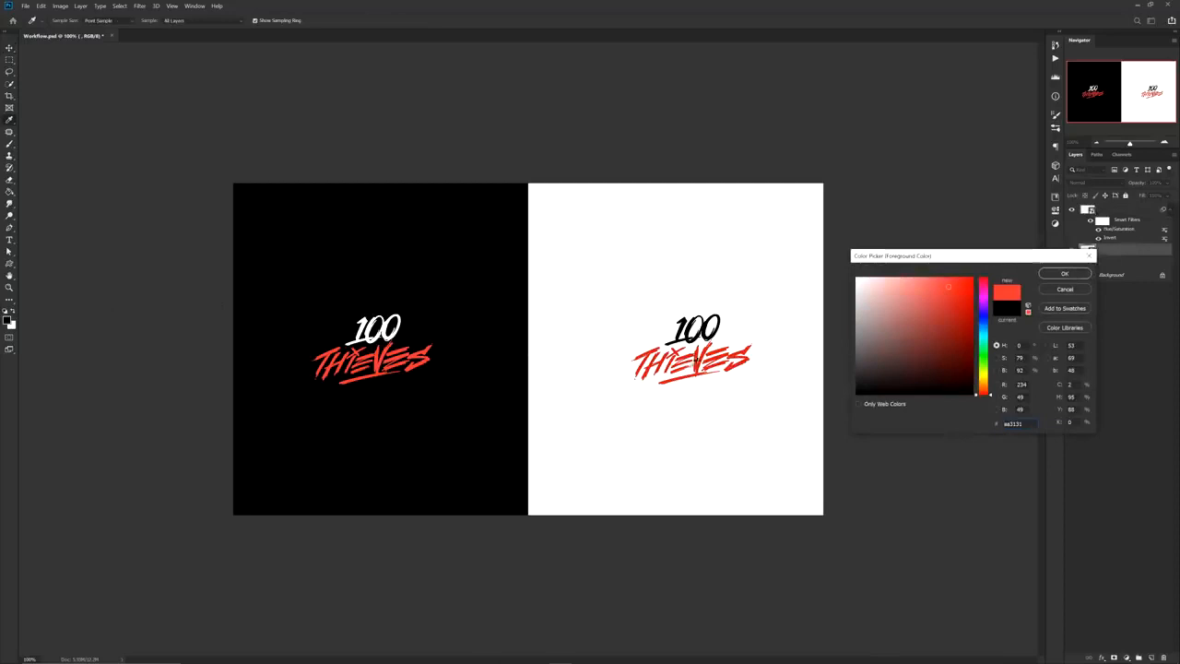
left_click(1065, 290)
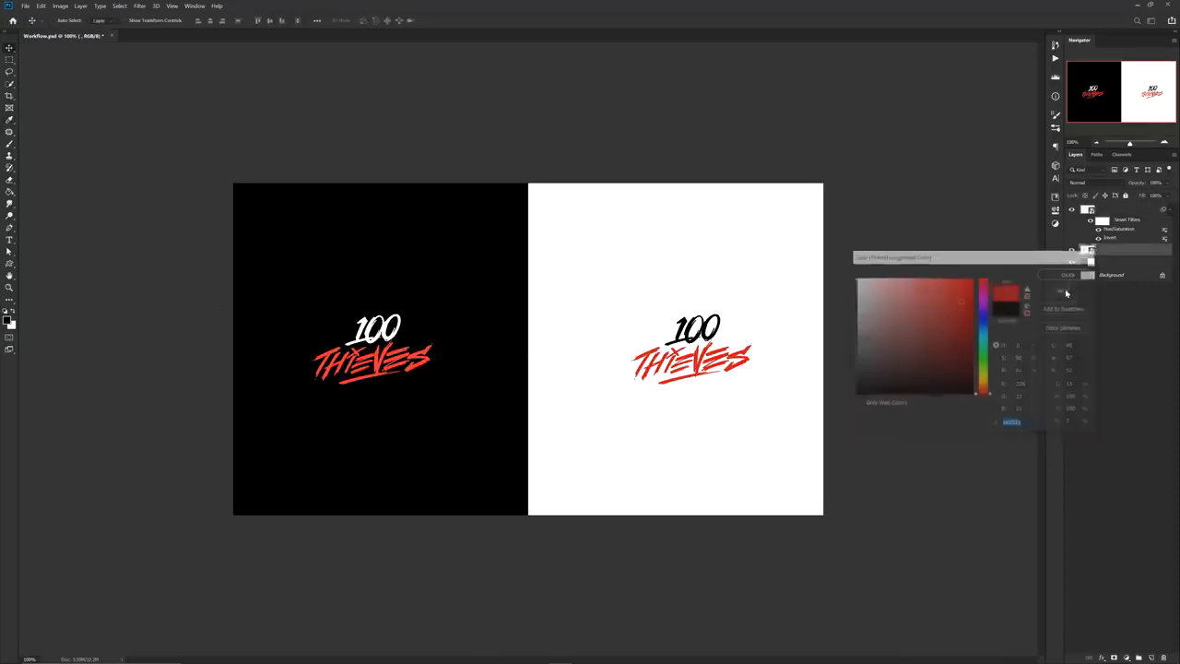
Step: Turn the logo on the white half fully black by setting its Hue/Saturation lightness to -100
left_click(728, 355, "ctrl")
key("ctrl+u")
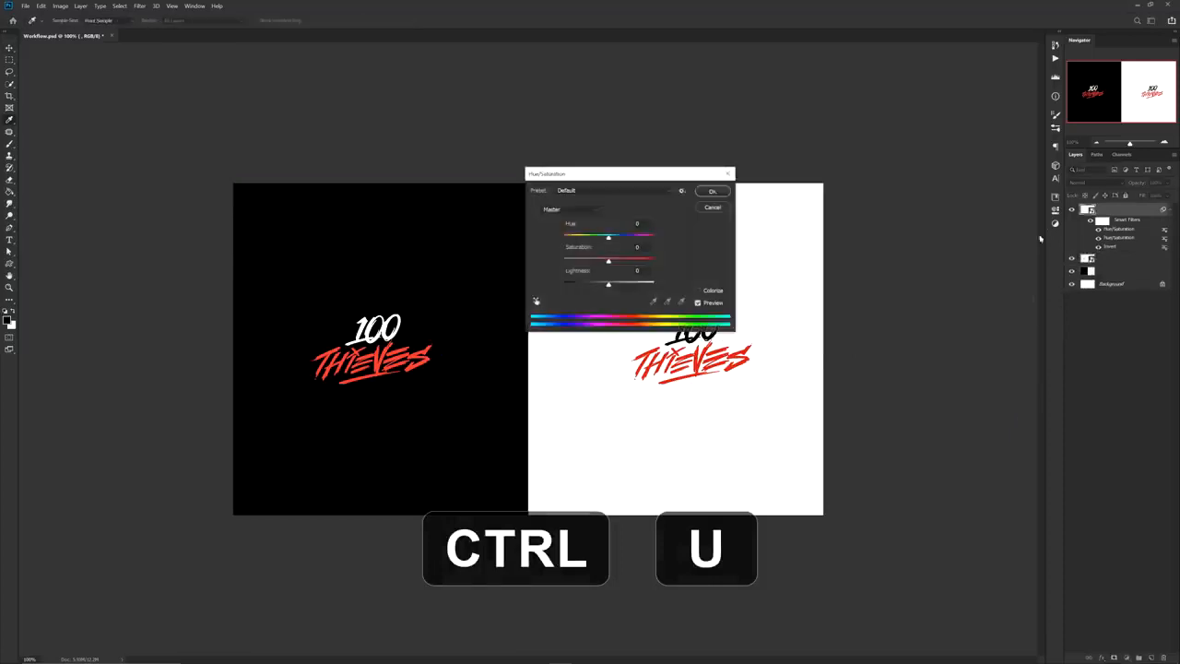
left_click_drag(638, 175, 639, 163)
left_click_drag(602, 266, 564, 267)
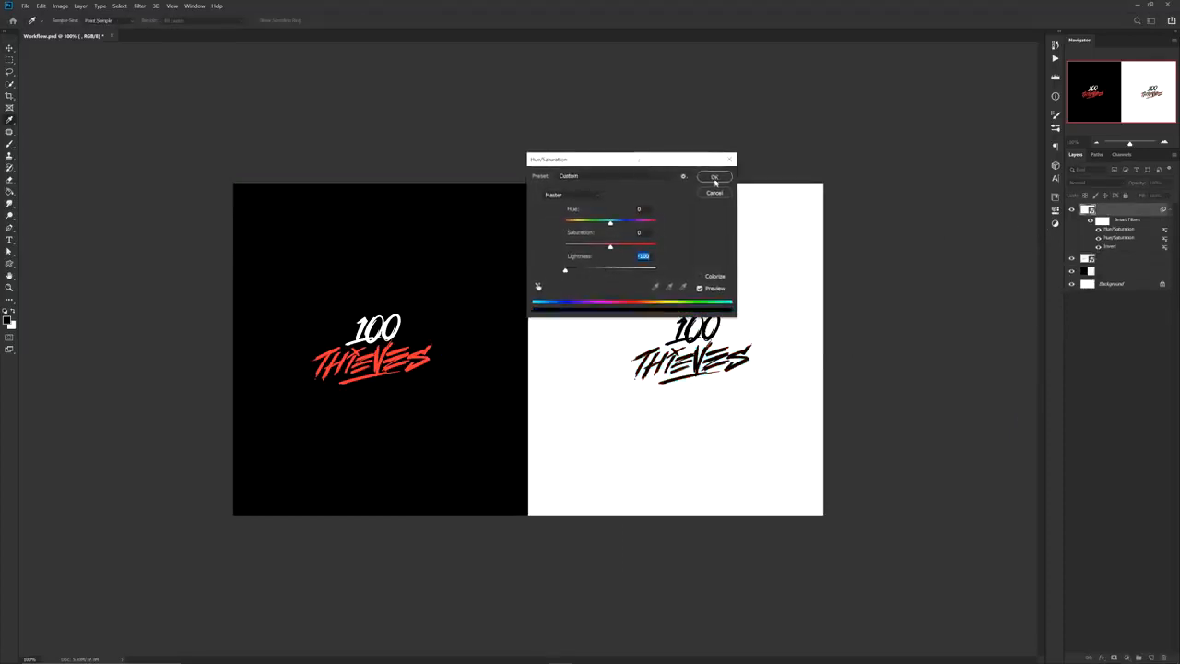
left_click(715, 177)
Step: Turn the logo on the black half fully white by raising its Hue/Saturation lightness to the maximum
left_click(389, 338)
key("ctrl+u")
left_click_drag(610, 269, 656, 268)
left_click(716, 177)
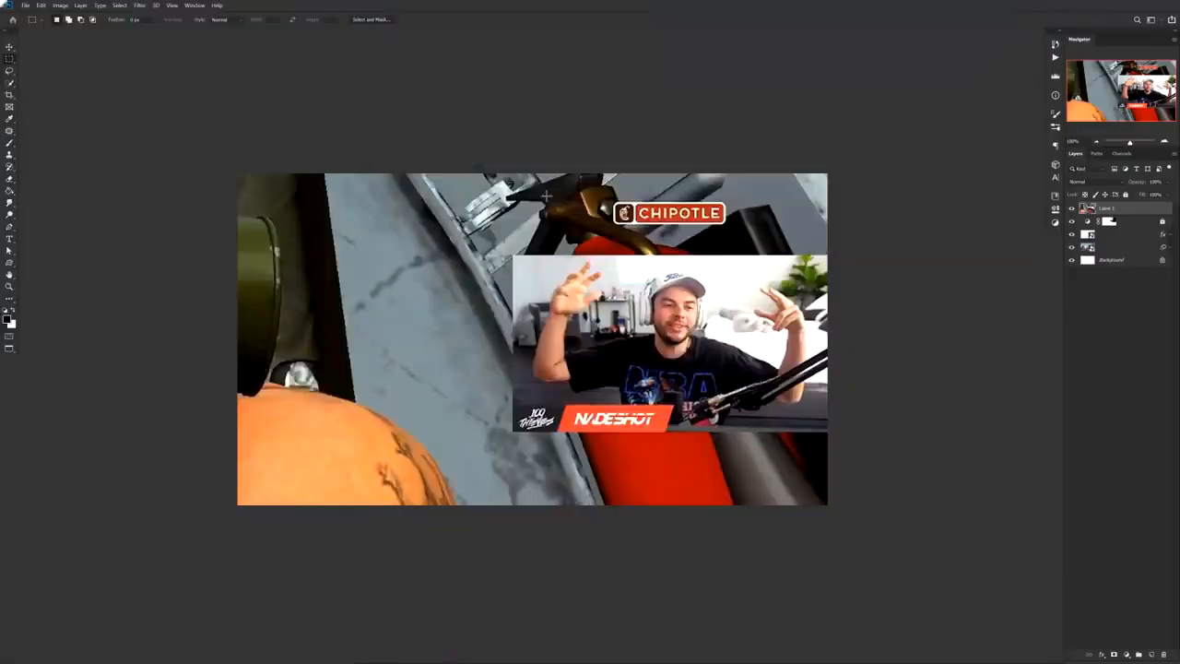
Step: Draw a rectangular marquee around the streamer in the webcam frame and reposition it while drawing
left_click_drag(527, 262, 750, 390)
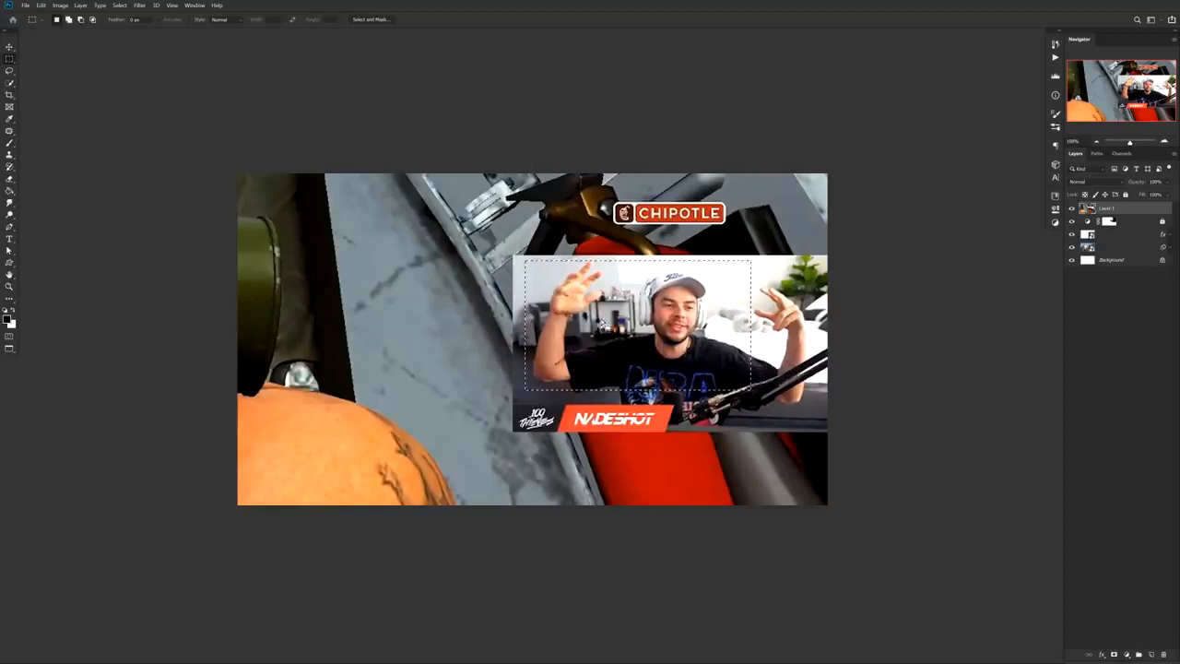
left_click_drag(534, 262, 799, 387)
key("space")
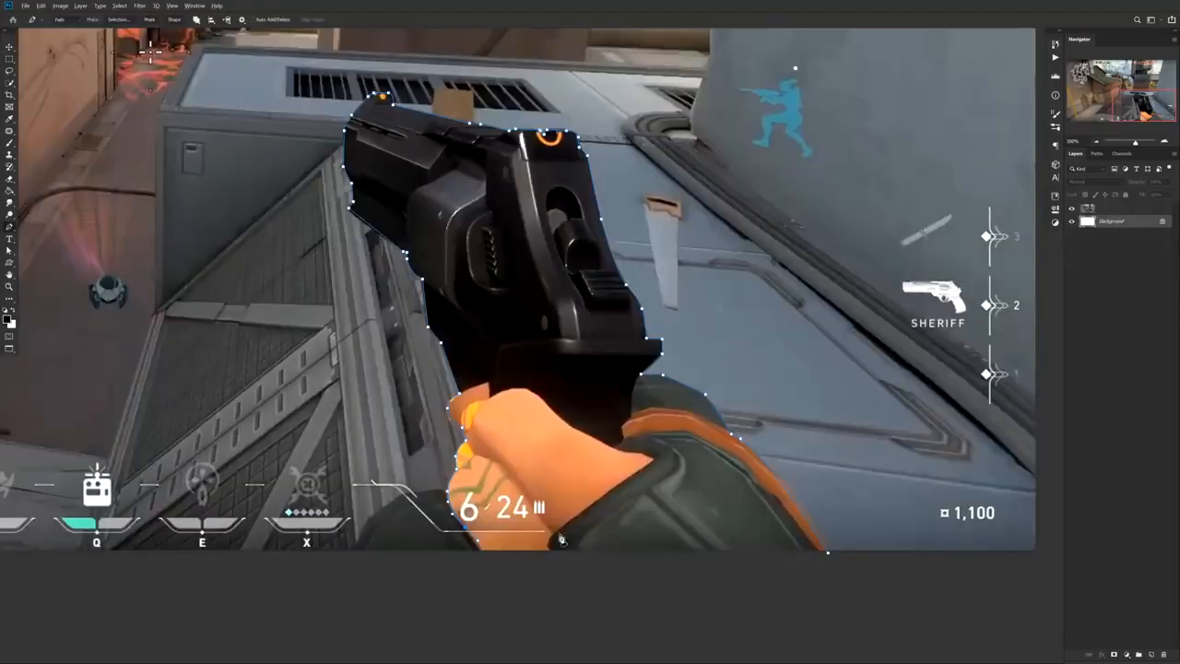
Step: Outline the revolver and the hand holding it with a pen path and convert the path into a new selection
scroll(561, 539, "up", 3)
left_click_drag(560, 535, 447, 405)
key("ctrl+Return")
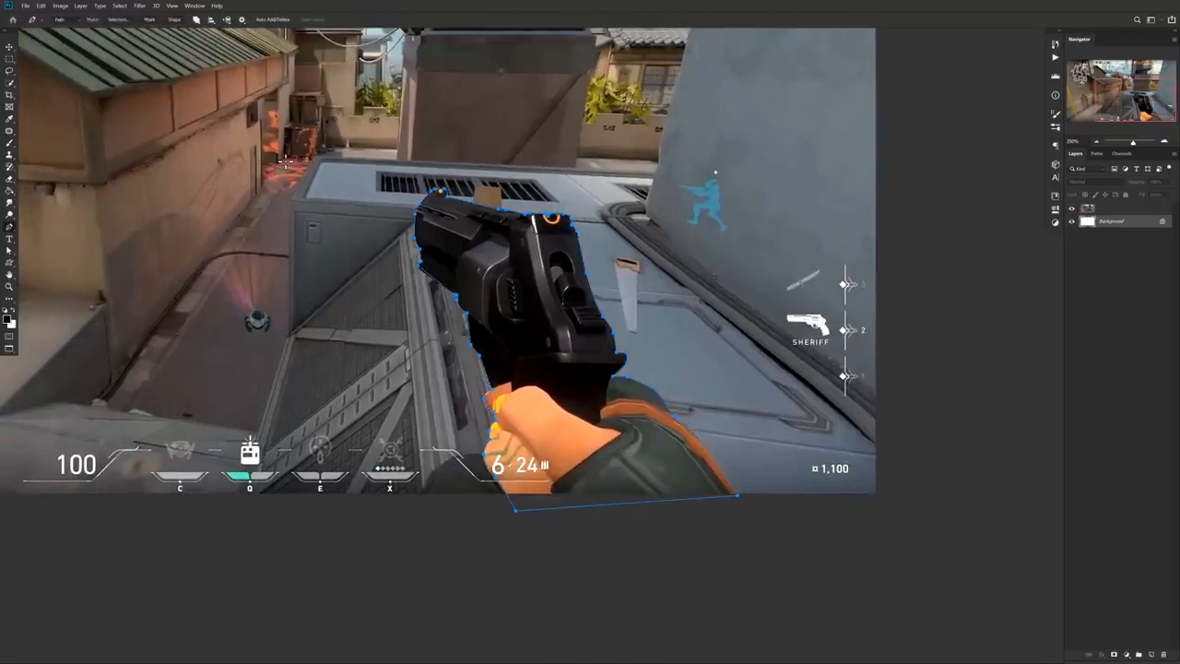
right_click(752, 367)
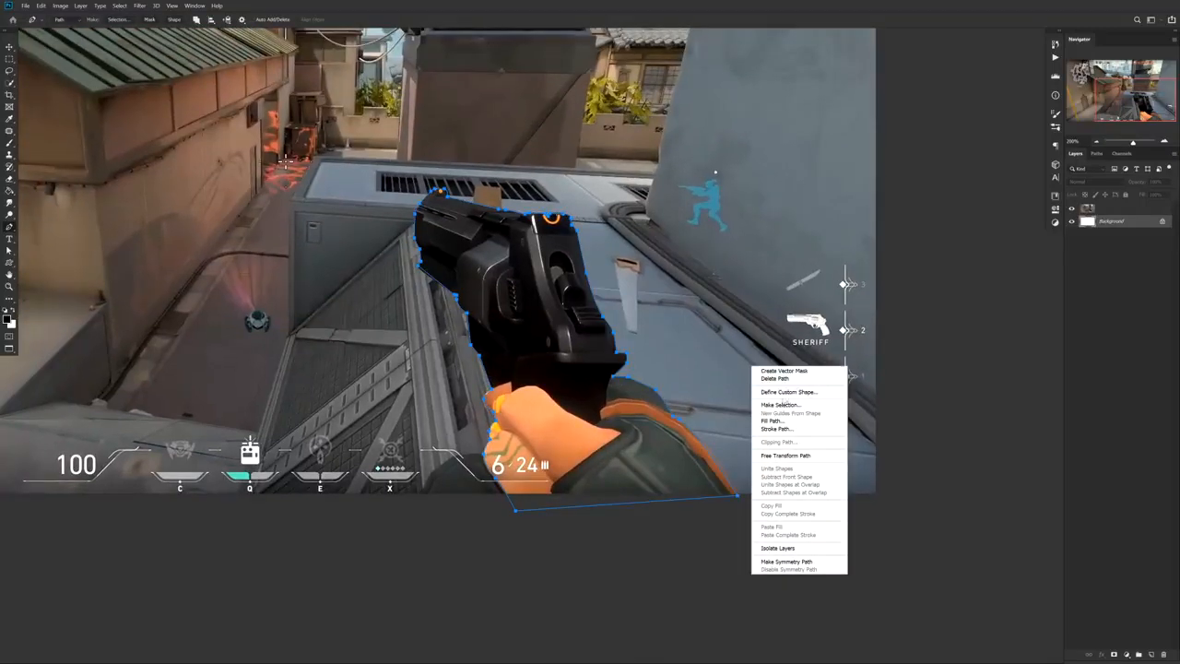
left_click(780, 405)
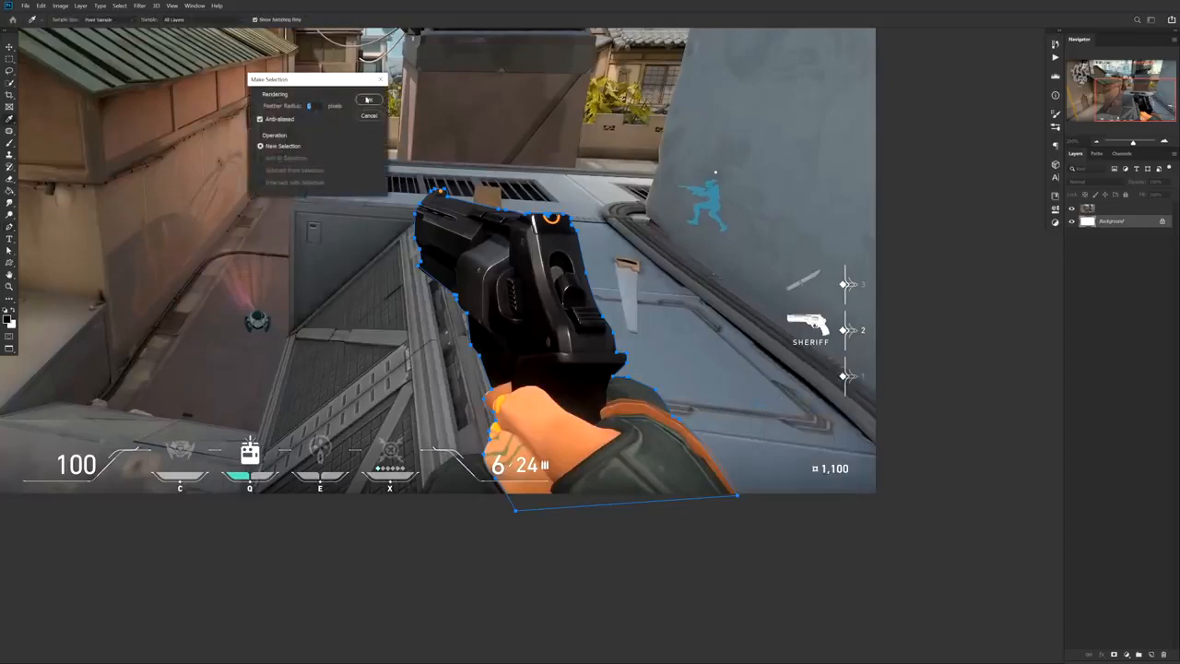
left_click(369, 99)
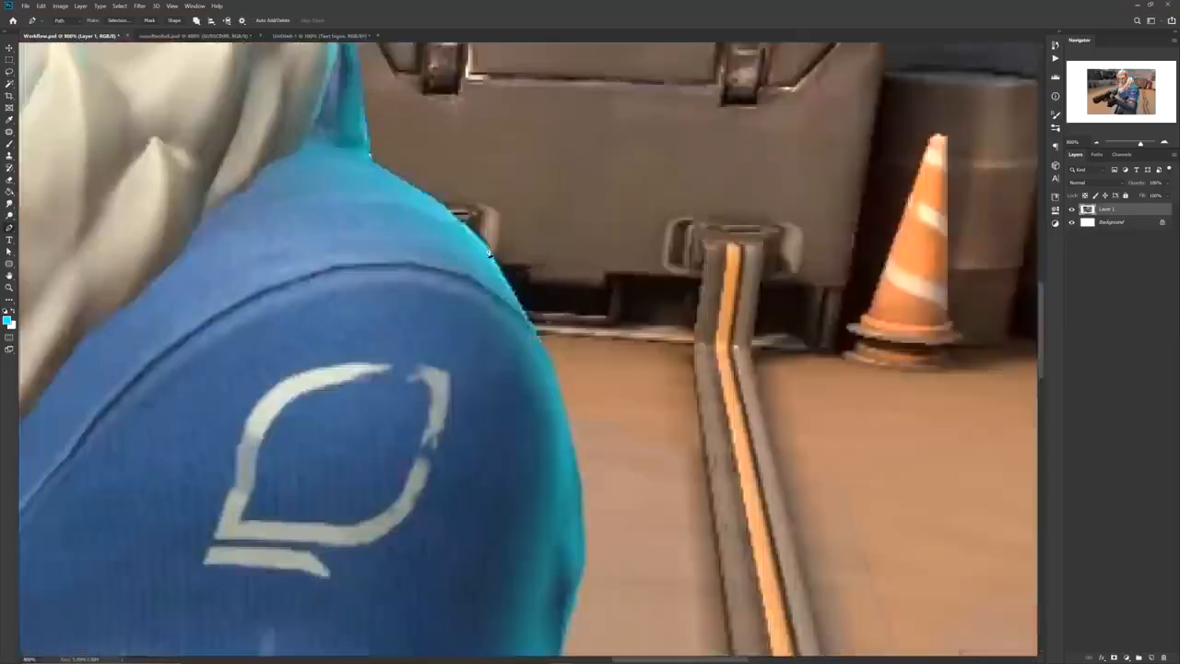
Step: Trace the blond character's outline with the Pen tool, continuing along the image's lower edge and the dark gear beside the leg
left_click(469, 360)
left_click(433, 543)
left_click(379, 536)
left_click(318, 467)
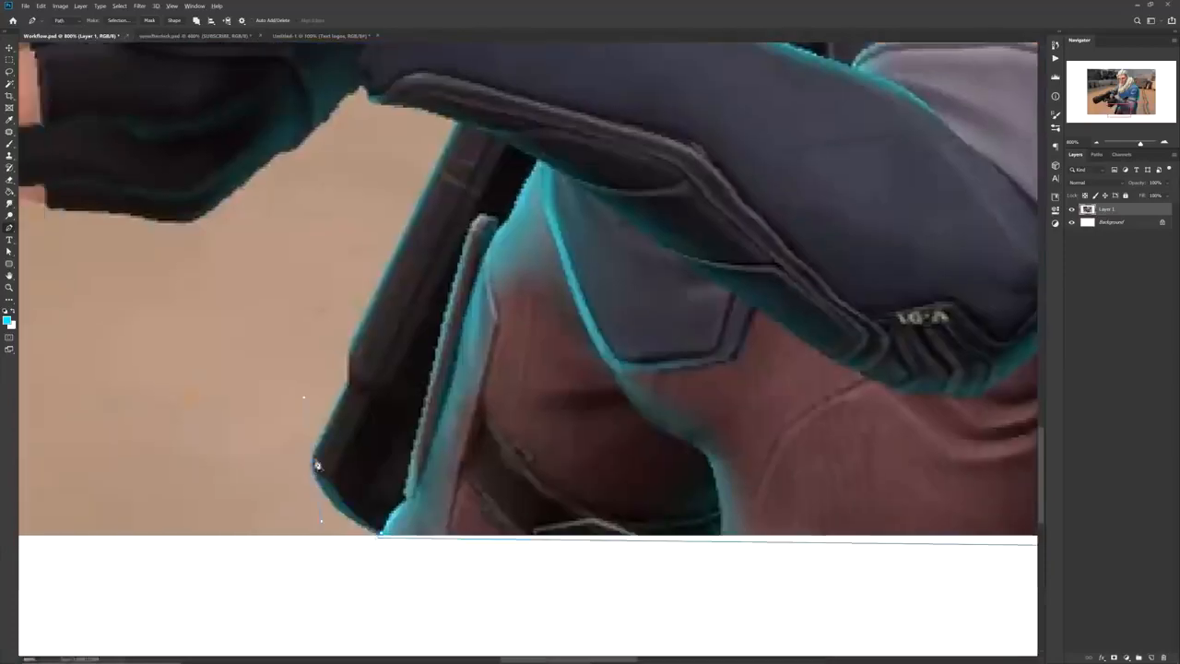
Step: Continue the pen path around the character's gloved hand and fingers and along the underside of the pistol
left_click(365, 360)
left_click(316, 349)
left_click(222, 417)
left_click(508, 422)
left_click(332, 378)
left_click(356, 303)
left_click(303, 381)
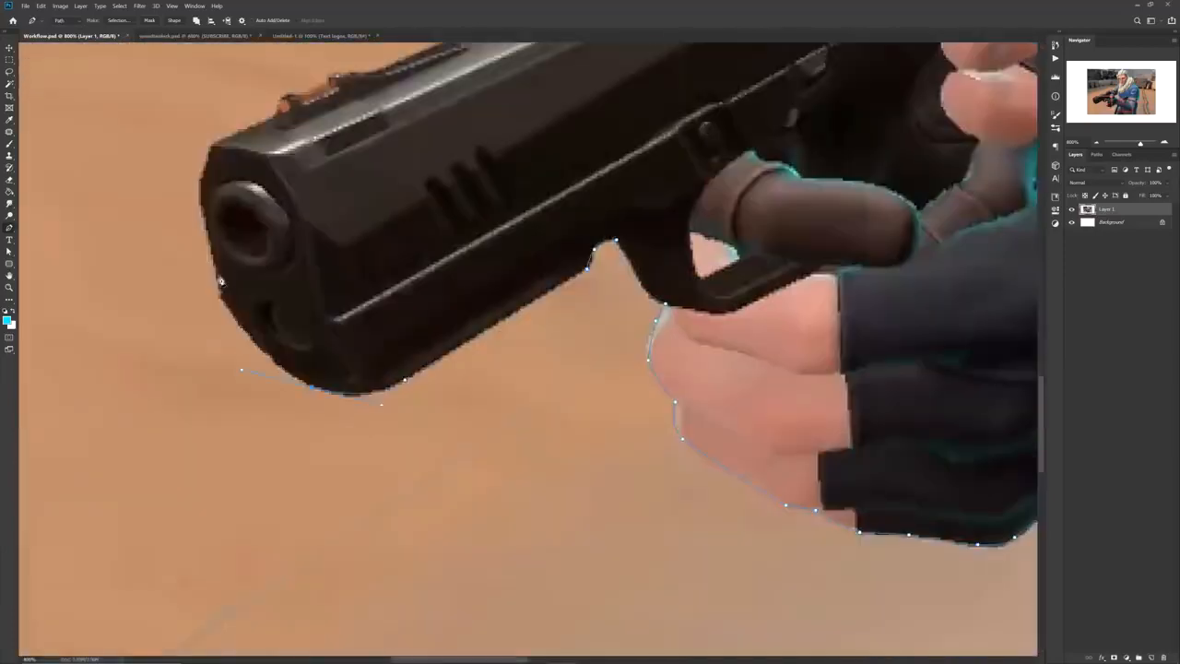
Step: Continue the pen path around the pistol's muzzle and up the body to the character's face and front hair strand
left_click(208, 139)
left_click(292, 327)
left_click(350, 319)
left_click(689, 296)
left_click(740, 281)
left_click(603, 336)
left_click(621, 238)
left_click(528, 274)
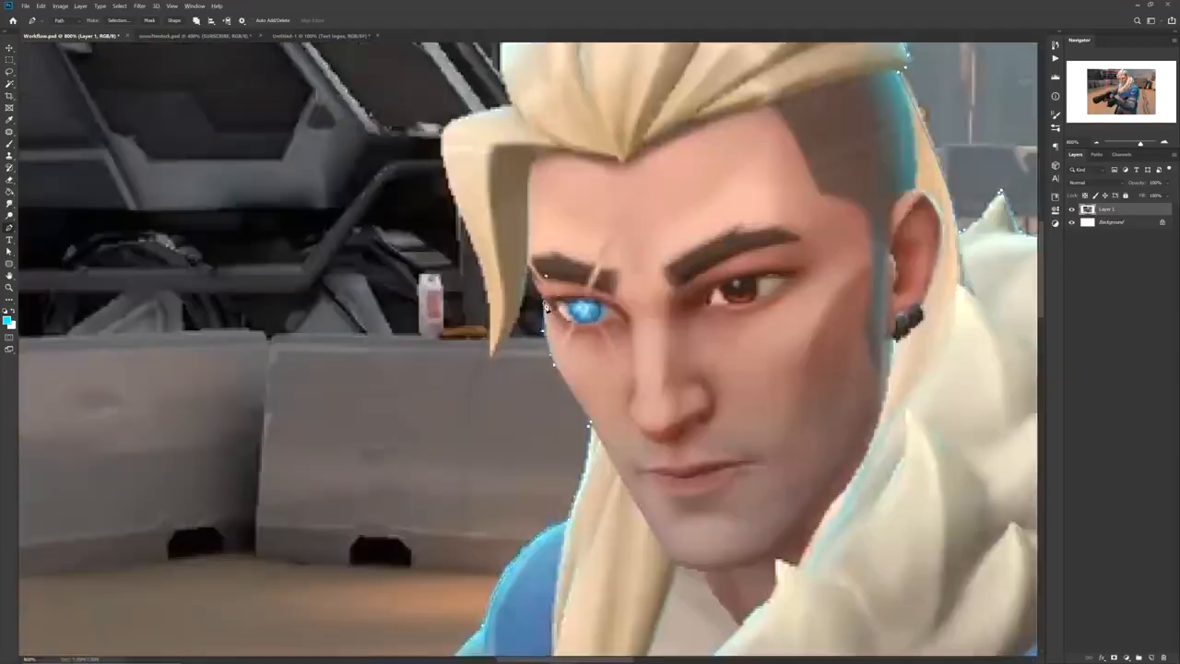
left_click(492, 359)
left_click(497, 153)
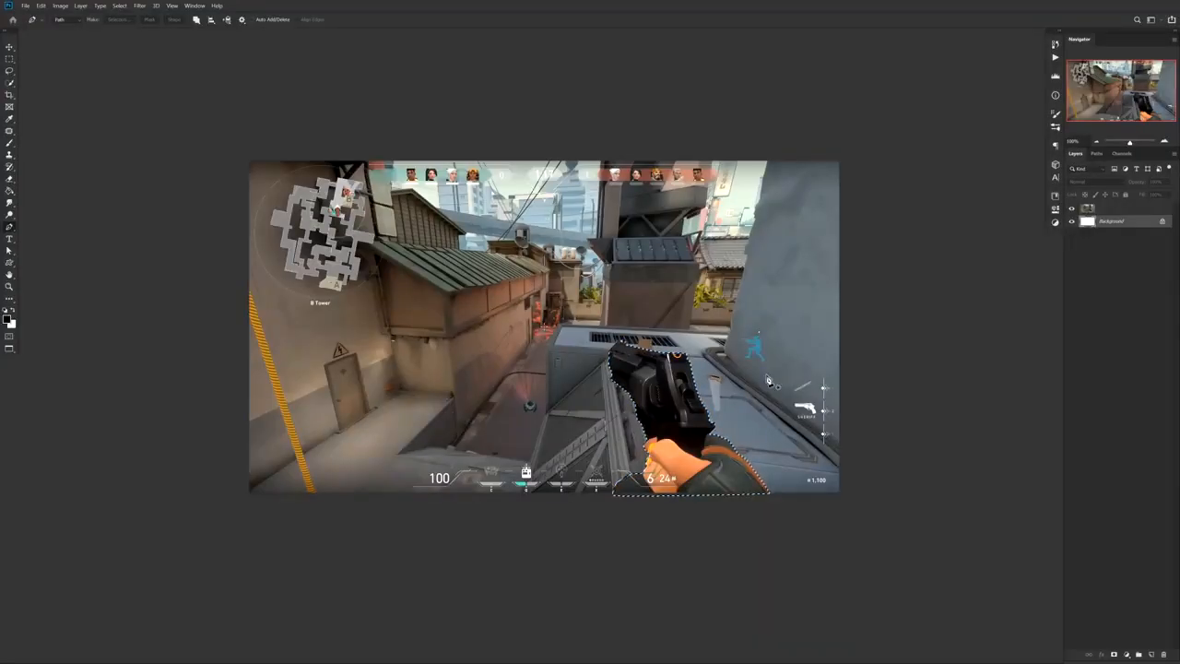
Step: Copy the selected hand and revolver onto their own layer and move the cutout across the scene towards the image's middle
key("ctrl+c")
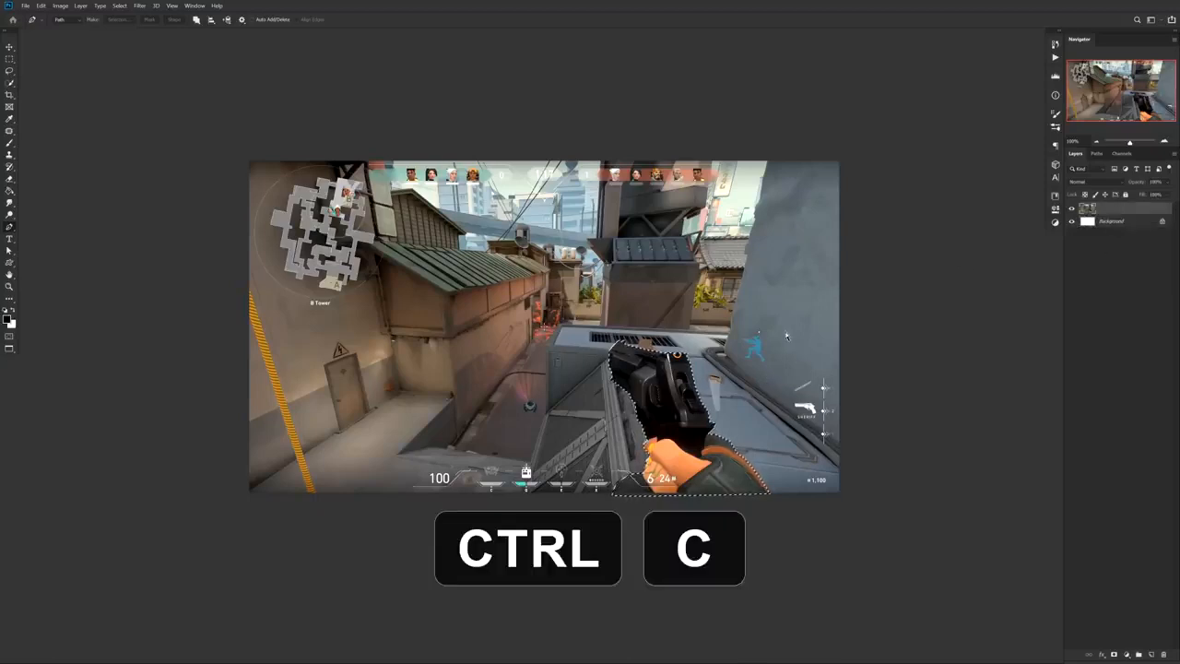
key("ctrl+v")
key("v")
left_click_drag(705, 422, 546, 423)
left_click_drag(610, 428, 515, 445, "alt")
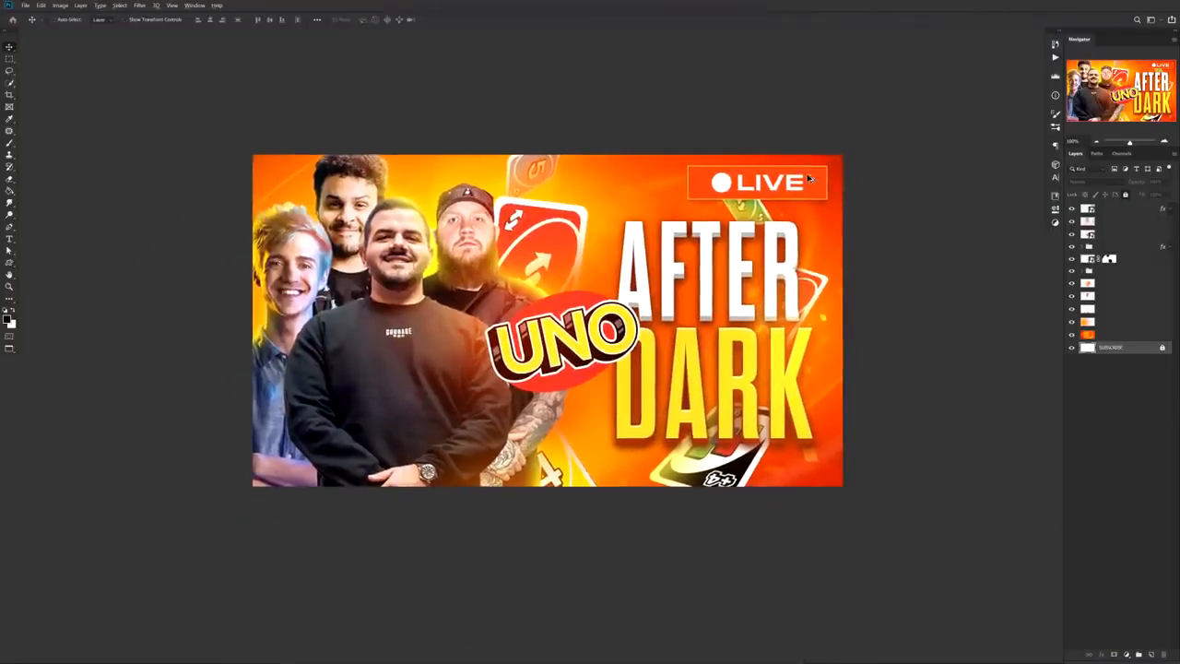
Step: Zoom in on the UNO thumbnail and pan around its logo, portraits and title lettering
scroll(808, 177, "up", 2)
left_click_drag(531, 356, 920, 192)
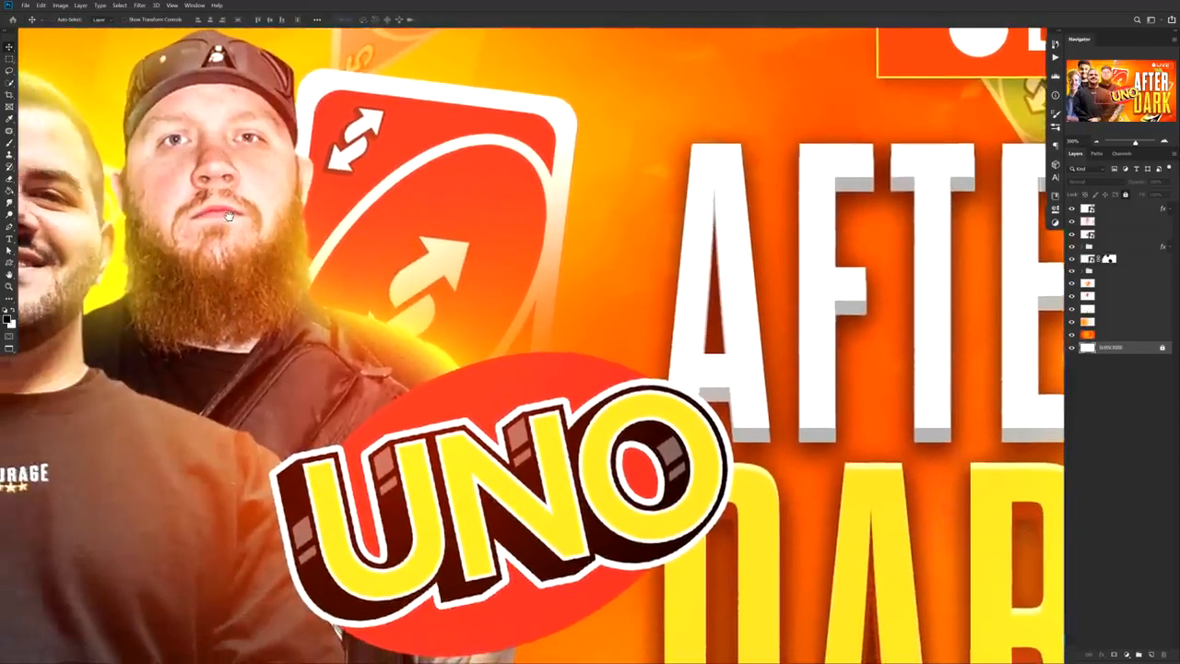
left_click_drag(228, 216, 246, 87)
left_click_drag(649, 299, 583, 353)
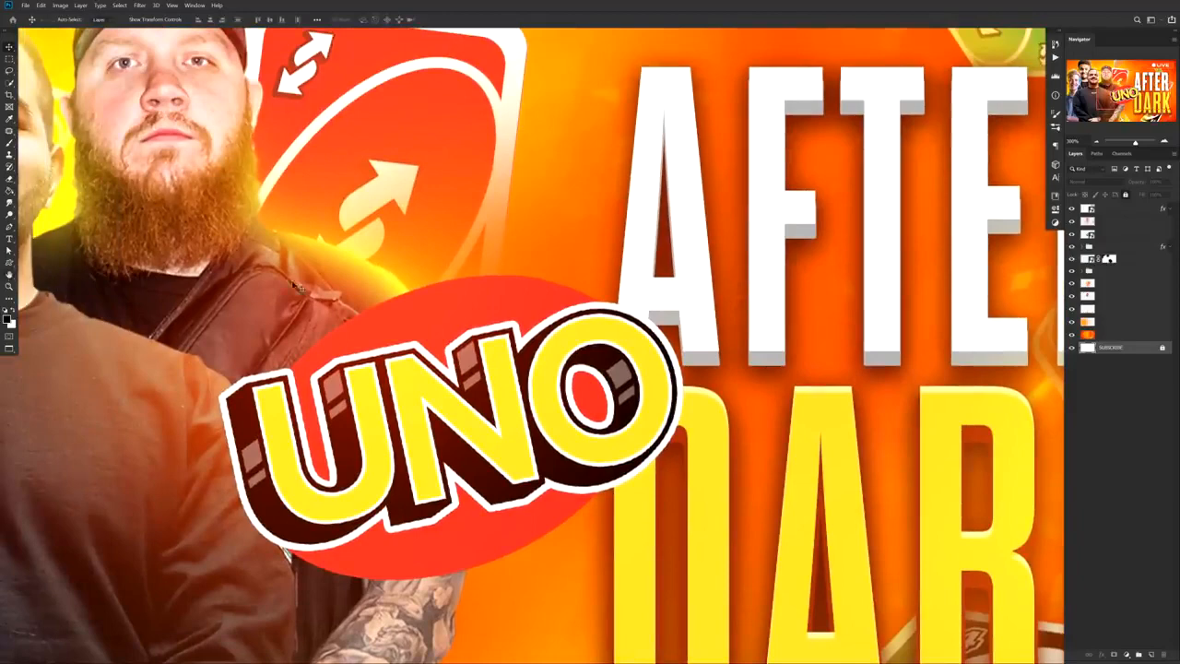
left_click_drag(619, 205, 380, 369)
left_click_drag(452, 344, 821, 152)
left_click_drag(382, 352, 358, 431)
left_click_drag(561, 381, 713, 424)
Step: Zoom out to view the whole UNO thumbnail and zoom back in on its details
scroll(594, 298, "down", 5, "alt")
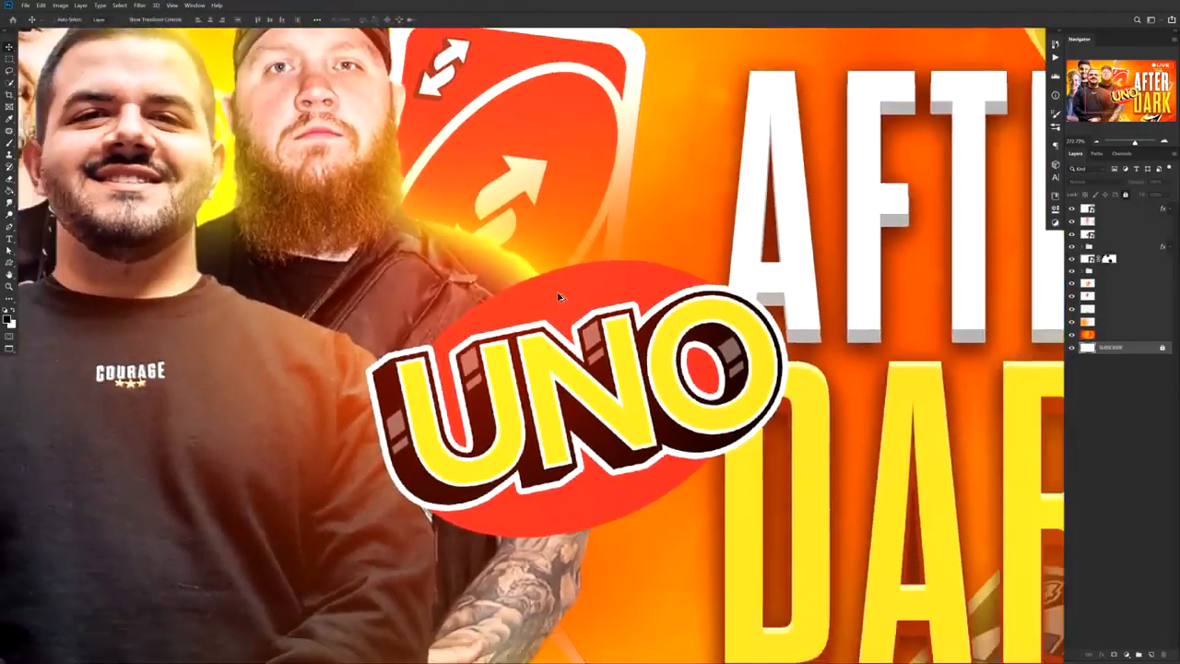
scroll(558, 296, "down", 6, "alt")
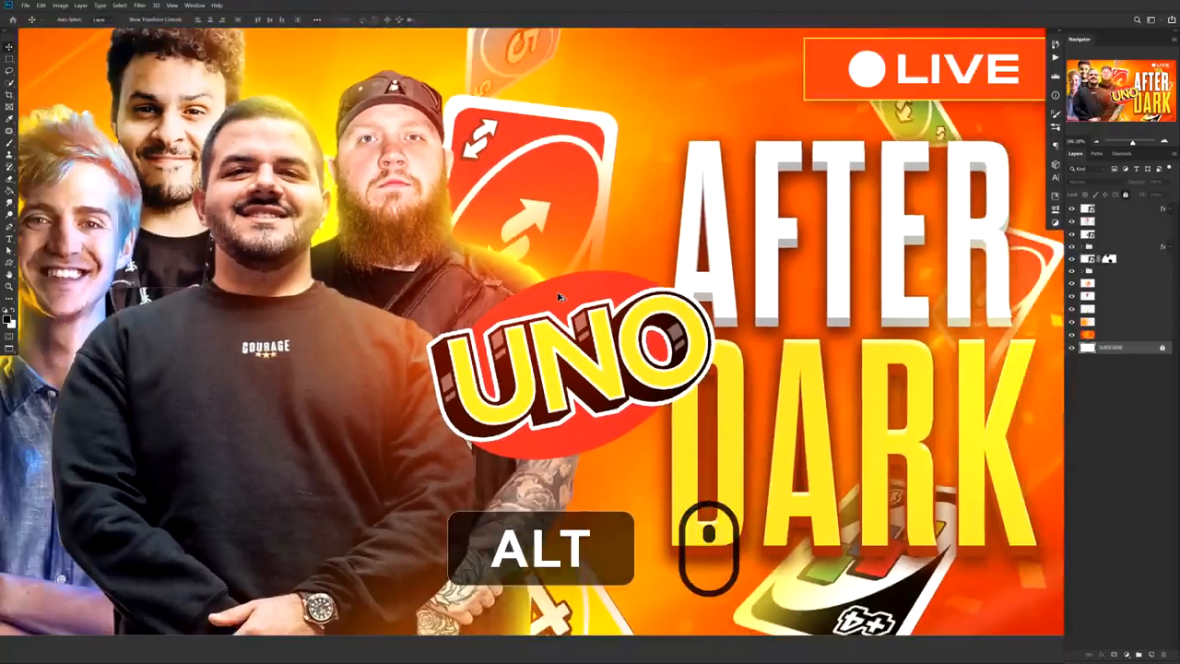
scroll(581, 307, "up", 8, "alt")
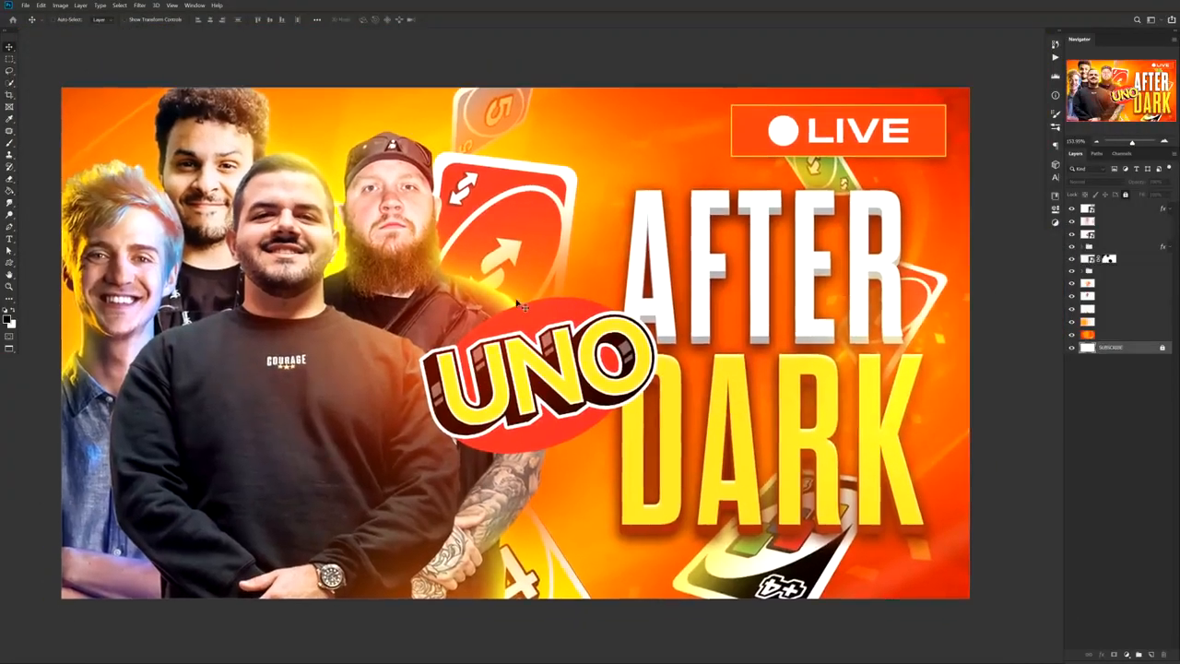
scroll(506, 304, "down", 8, "alt")
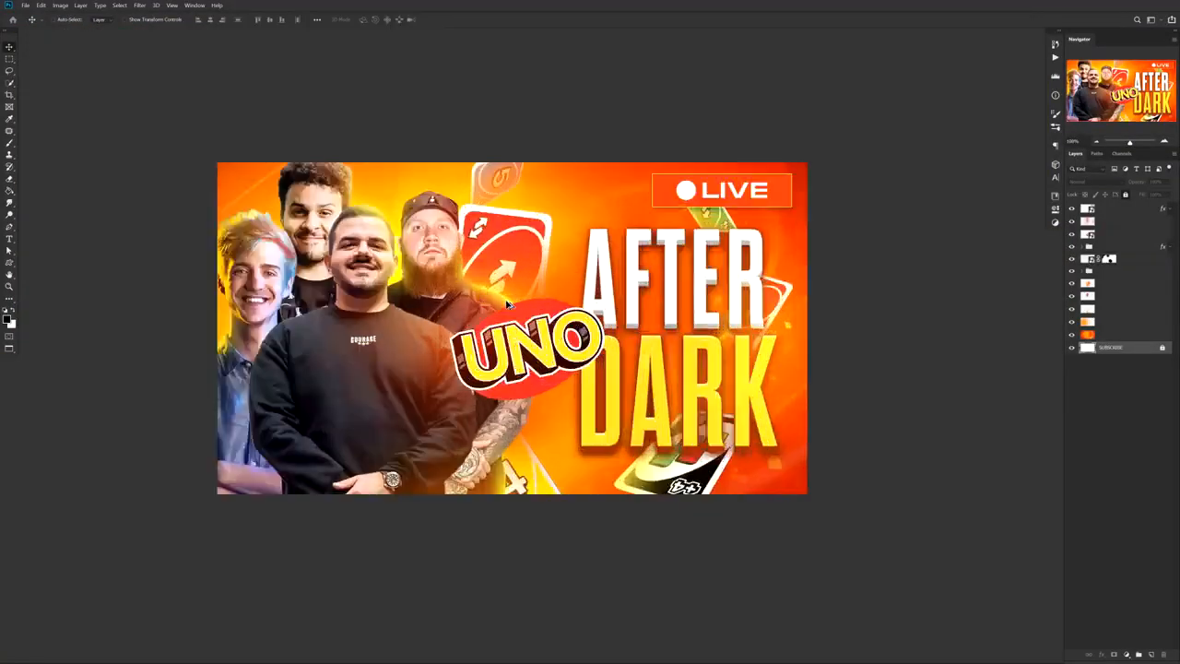
scroll(436, 357, "up", 6, "alt")
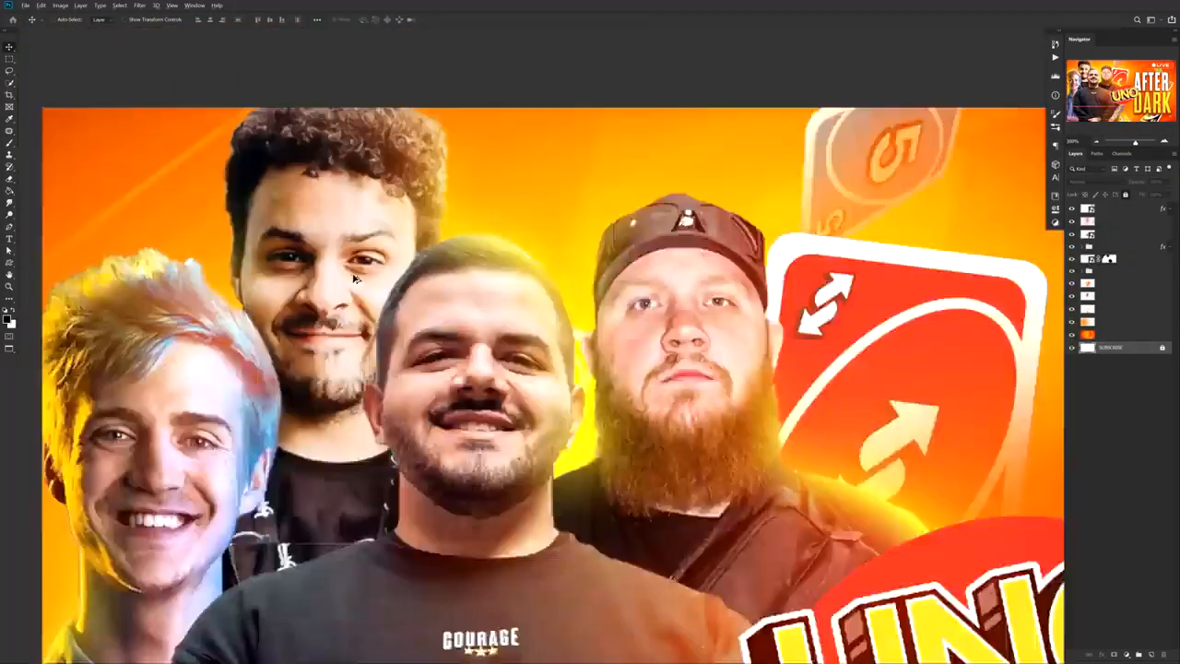
left_click_drag(811, 433, 309, 137)
scroll(820, 433, "up", 2, "alt")
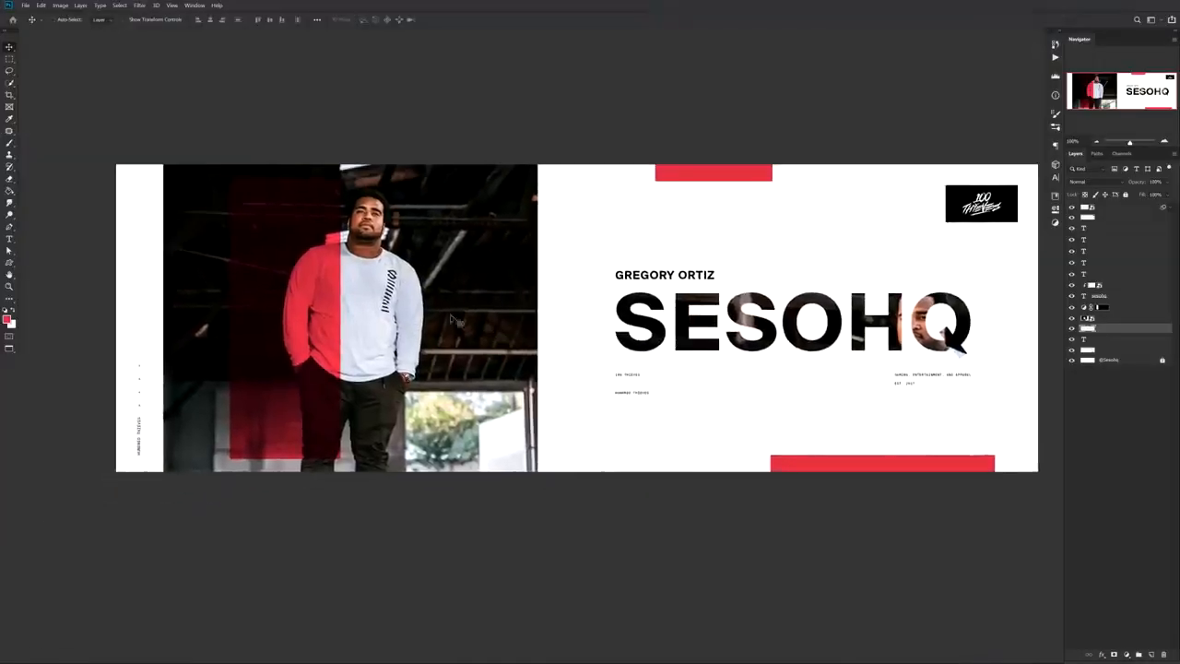
Step: Examine the banner's photo up close and return to the full banner view
scroll(394, 308, "up", 5, "alt")
scroll(394, 308, "down", 6, "alt")
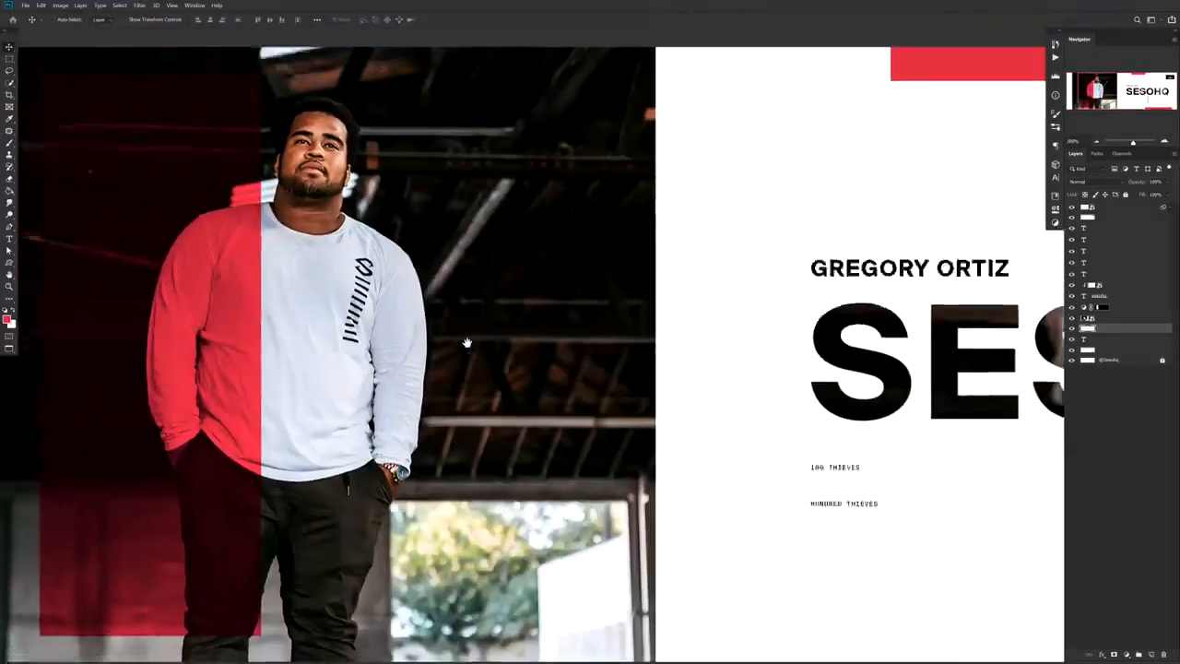
scroll(584, 359, "up", 1)
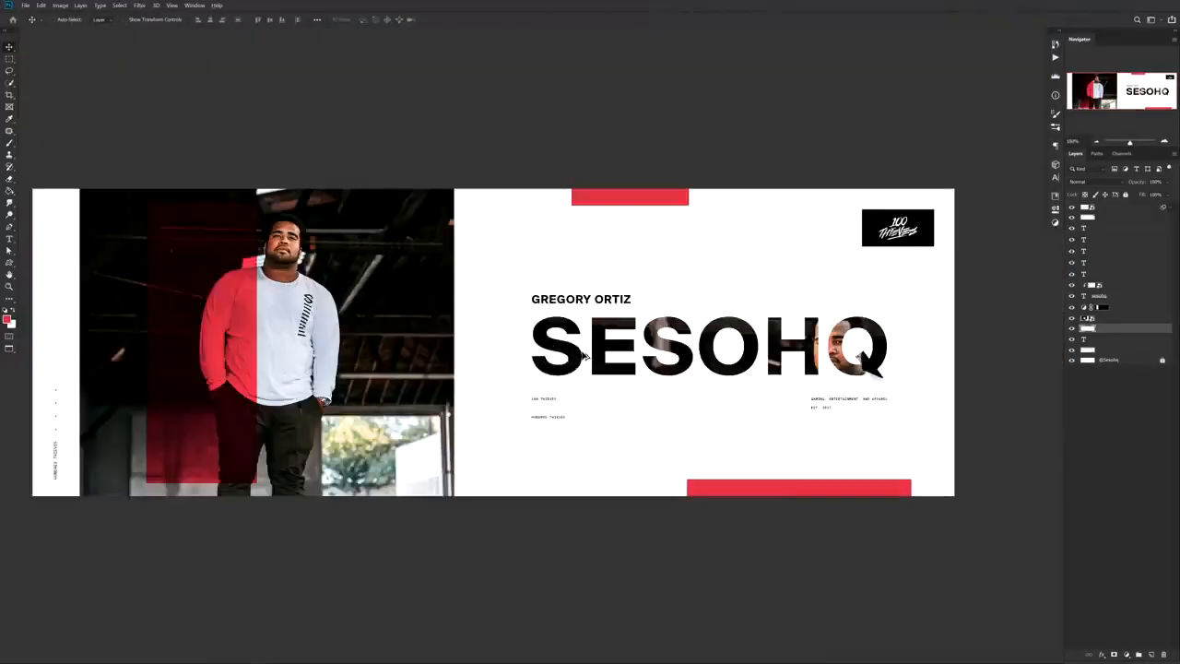
Step: Try moving the banner's upper red bar, logo box and large title, restoring each one's position
left_click_drag(626, 200, 681, 217)
left_click_drag(564, 275, 628, 275)
left_click_drag(763, 221, 710, 212)
left_click_drag(946, 226, 841, 294)
key("ctrl+z")
left_click_drag(800, 343, 738, 347)
key("ctrl+z")
Step: Try moving the photo, the red overlay rectangle and the large title's image fill, undoing each move
left_click_drag(415, 337, 684, 342)
key("ctrl+z")
left_click_drag(305, 327, 140, 339)
key("ctrl+z")
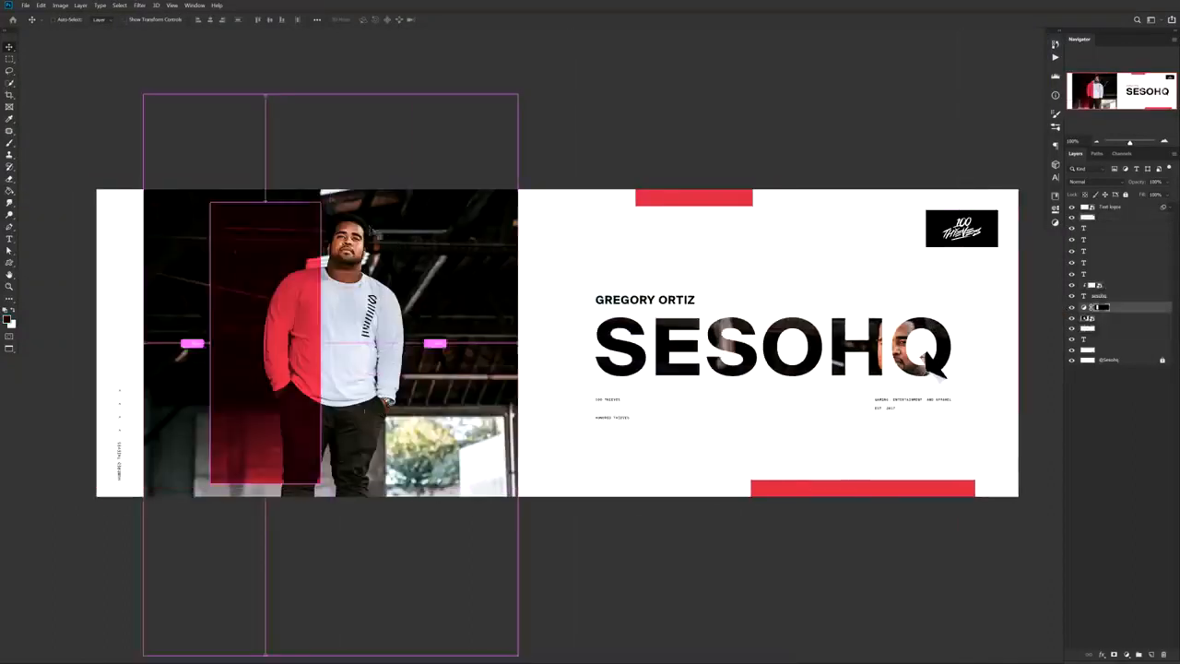
left_click_drag(656, 323, 620, 326)
key("ctrl+z")
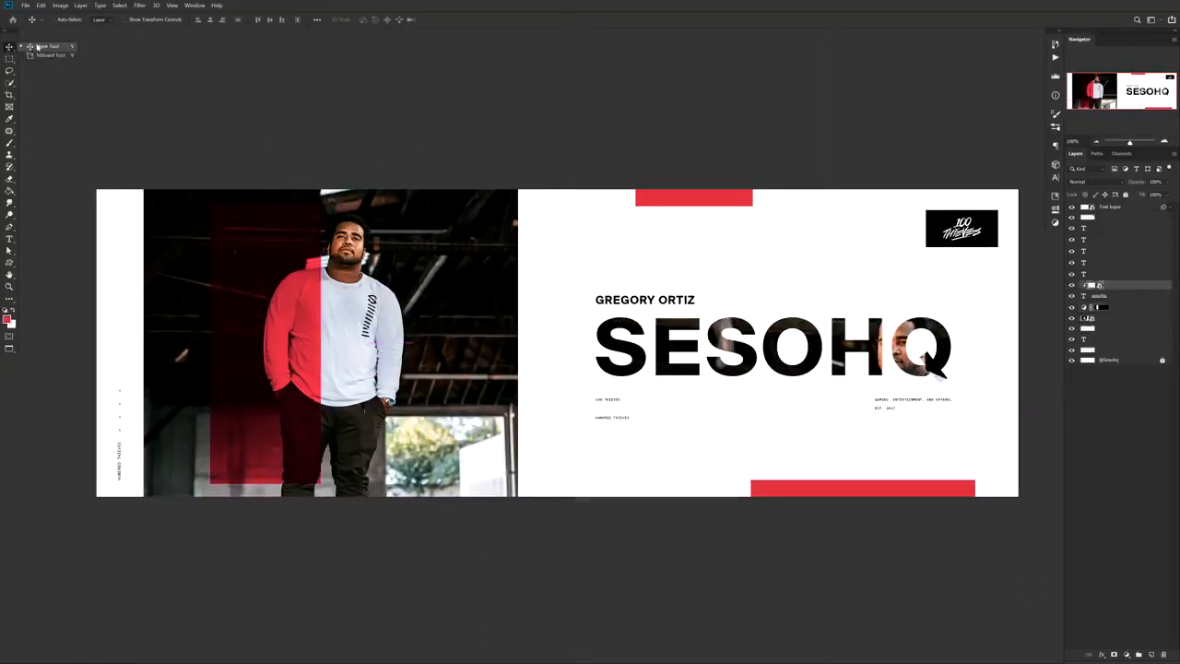
Step: Turn on the Move tool's Auto-Select with Layer as its target, and undo a trial move of the large title
key("ctrl")
left_click(100, 19)
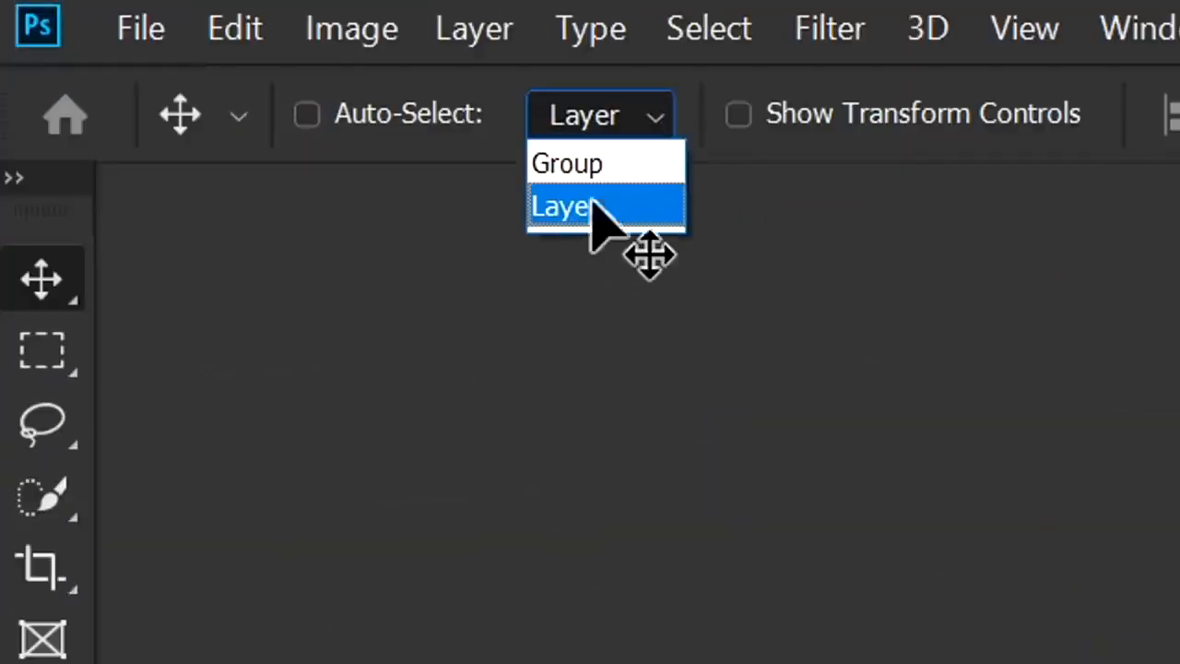
left_click(597, 207)
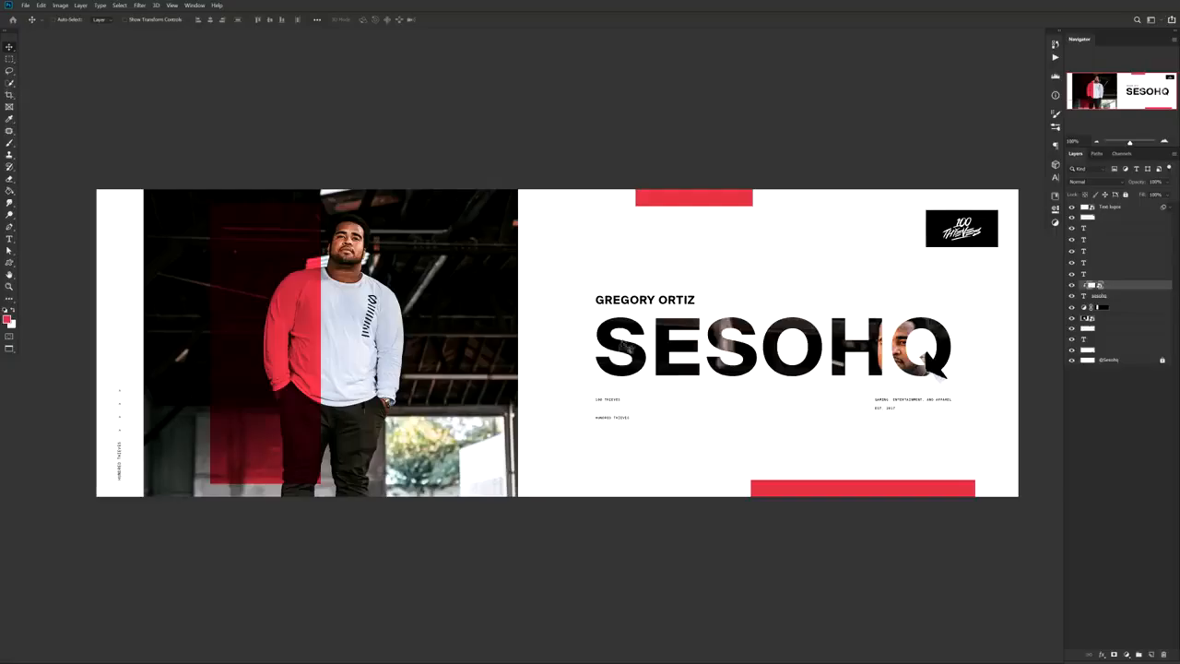
left_click_drag(627, 329, 640, 238)
key("ctrl+z")
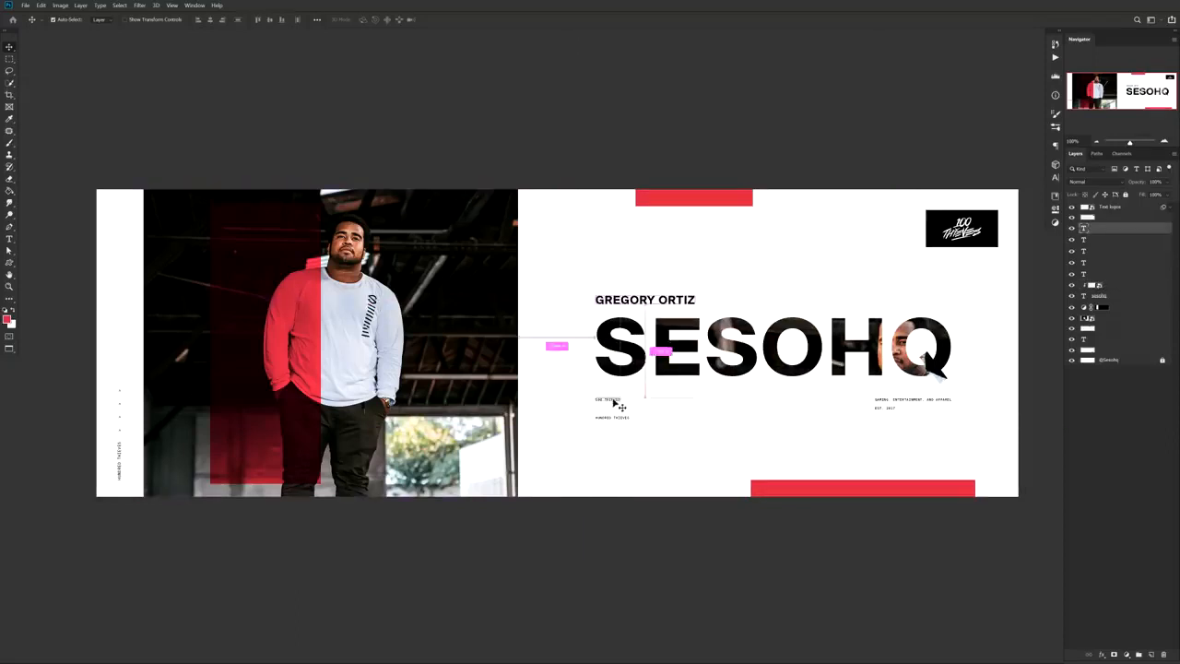
Step: Select the four small text lines beneath the large title together and move them slightly down
left_click(612, 399)
left_click(878, 442, "ctrl")
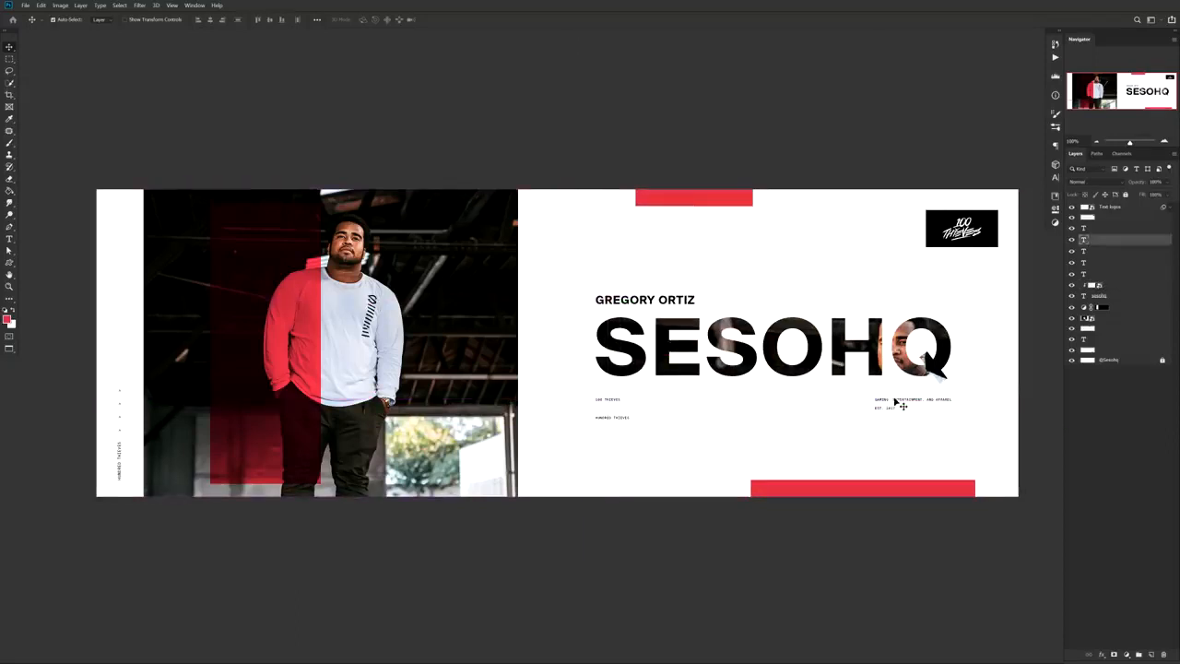
left_click(608, 404, "ctrl")
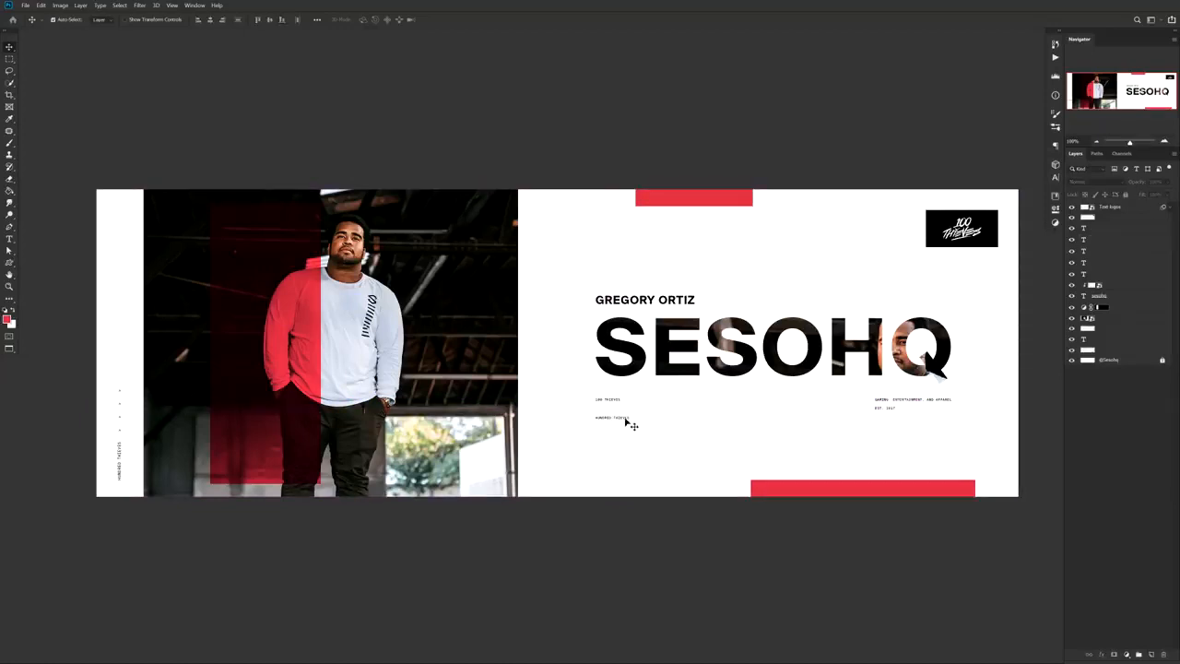
left_click(627, 422, "ctrl")
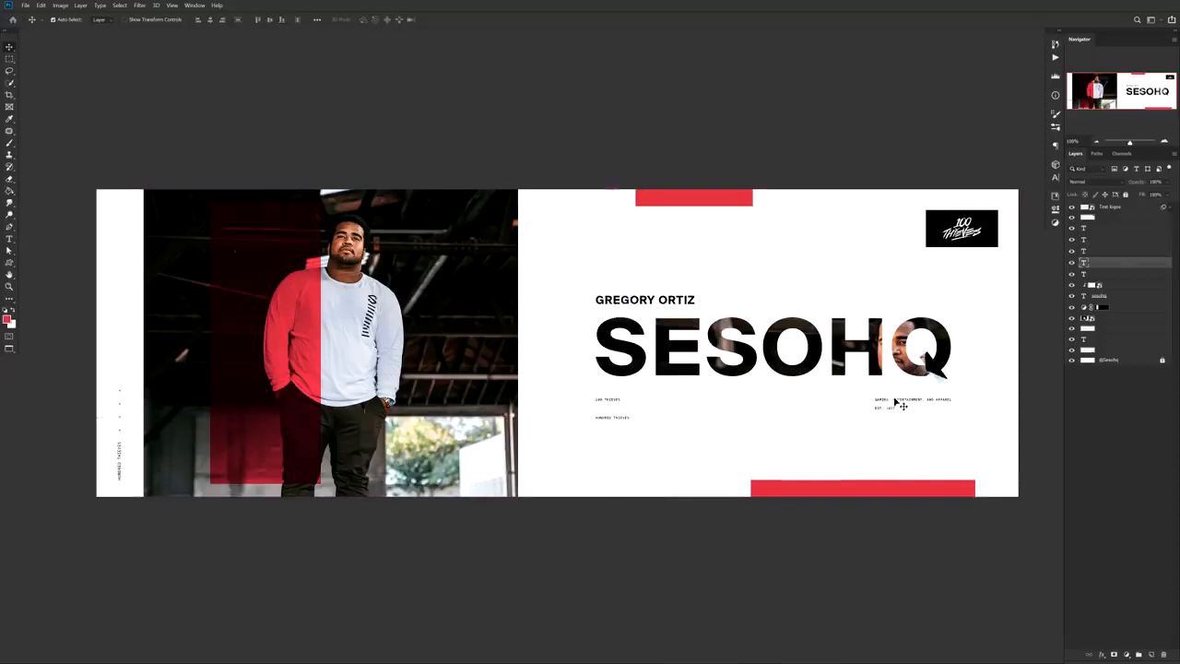
left_click_drag(896, 403, 906, 421)
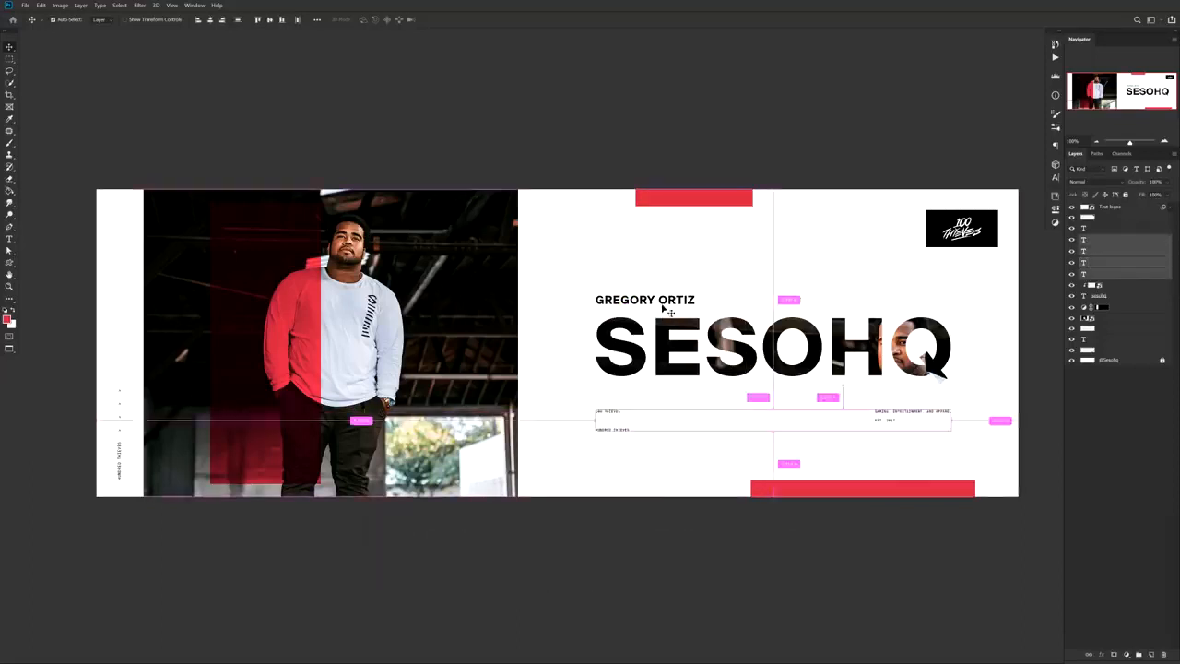
Step: Try moving the name line and the logo box by auto-selecting them, undoing both moves
left_click_drag(666, 301, 668, 282)
key("ctrl+z")
left_click(697, 201, "ctrl")
mouse_move(845, 483)
left_mouse_down()
mouse_move(773, 483)
mouse_move(844, 482)
left_mouse_up()
left_click_drag(929, 240, 754, 242)
key("ctrl+z")
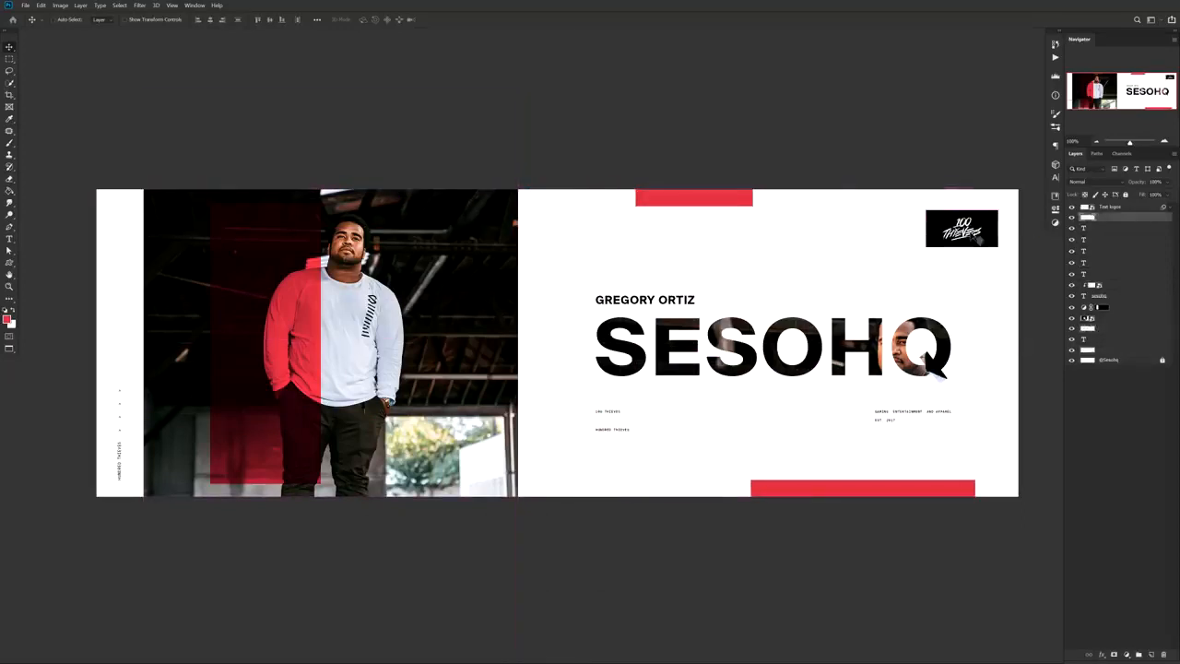
Step: Create a new layer above the design and paint a large soft red glow over the banner's title area
key("ctrl+shift+n")
key("Return")
key("b")
left_click_drag(431, 312, 773, 315)
left_click_drag(831, 386, 802, 42)
left_click(821, 282)
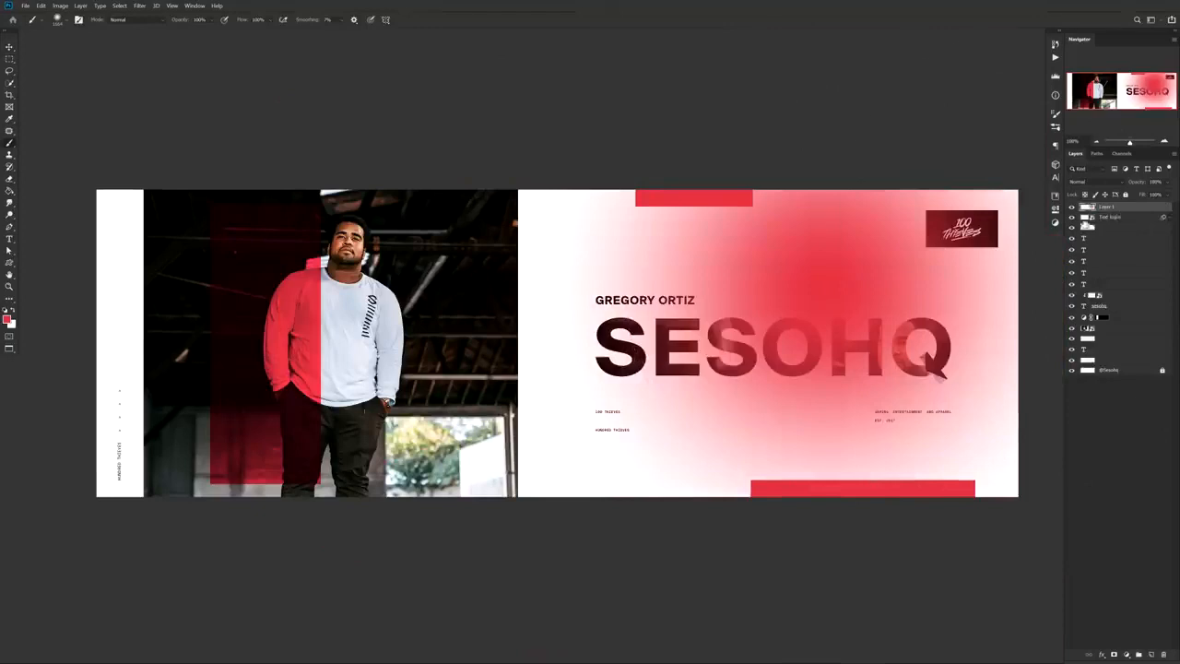
Step: Undo a trial move of the red glow and lock its layer so the artwork beneath can be selected
key("v")
left_click_drag(809, 290, 421, 307)
key("ctrl+z")
left_click_drag(849, 326, 902, 314)
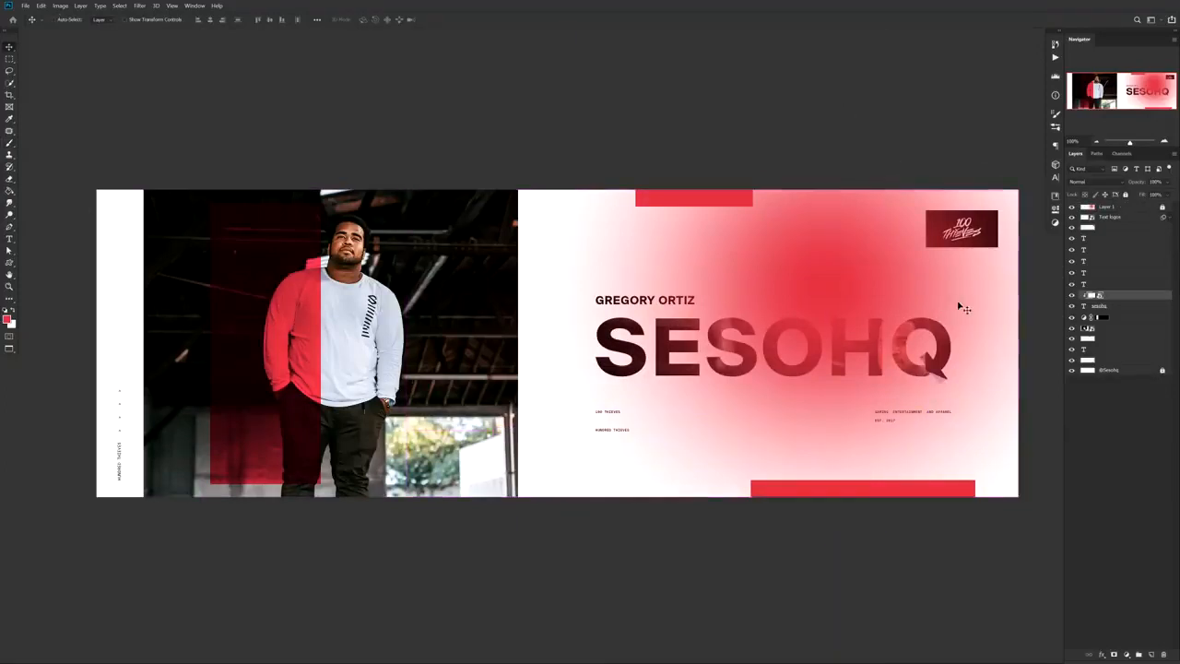
left_click(966, 264)
mouse_move(965, 264)
left_mouse_down()
mouse_move(698, 338)
mouse_move(965, 264)
left_mouse_up()
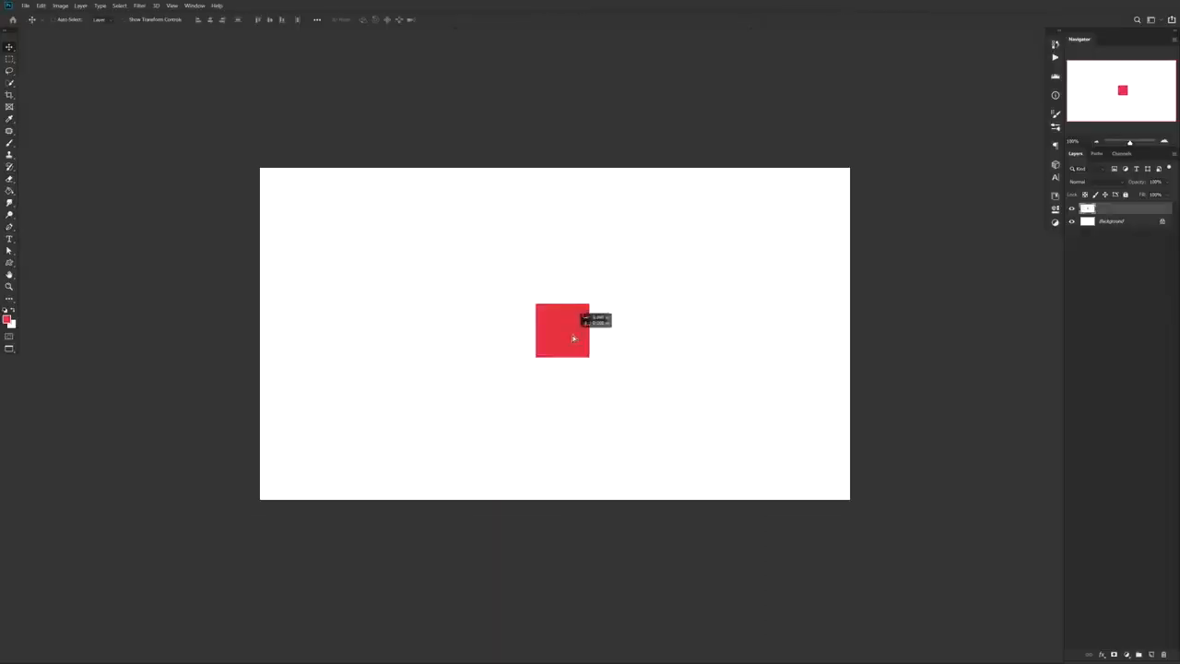
Step: Duplicate the red square into rows and a diagonal pattern, and copy several of the squares together
left_click_drag(633, 347, 528, 307)
left_click_drag(485, 260, 711, 372)
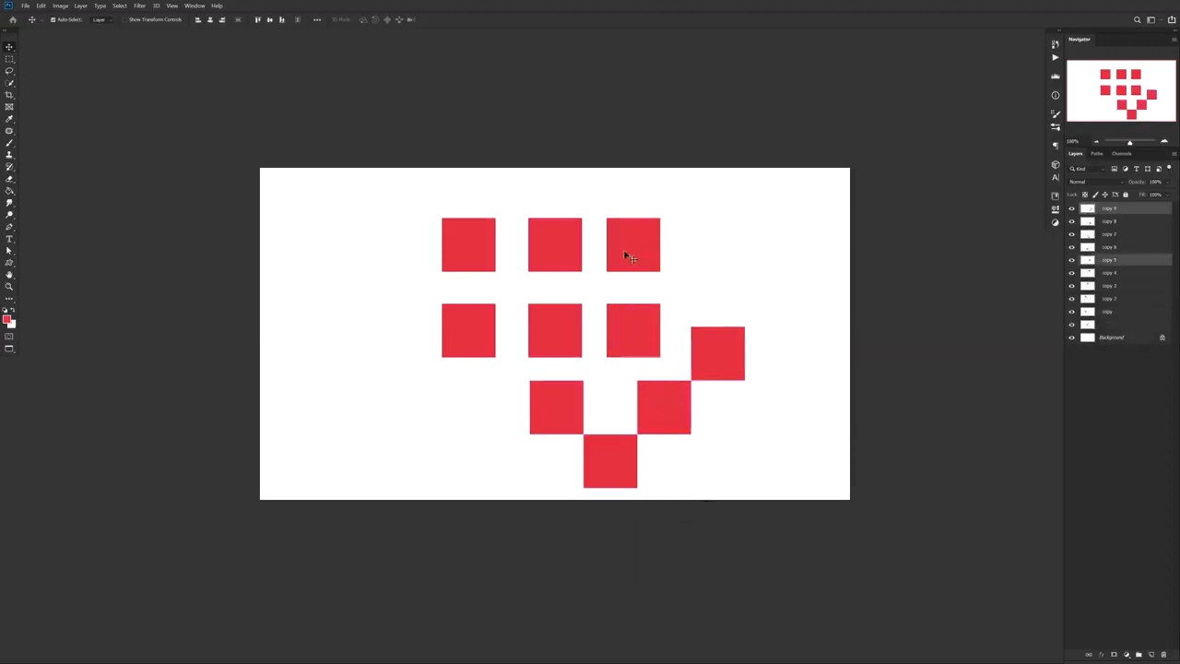
left_click_drag(557, 281, 714, 281)
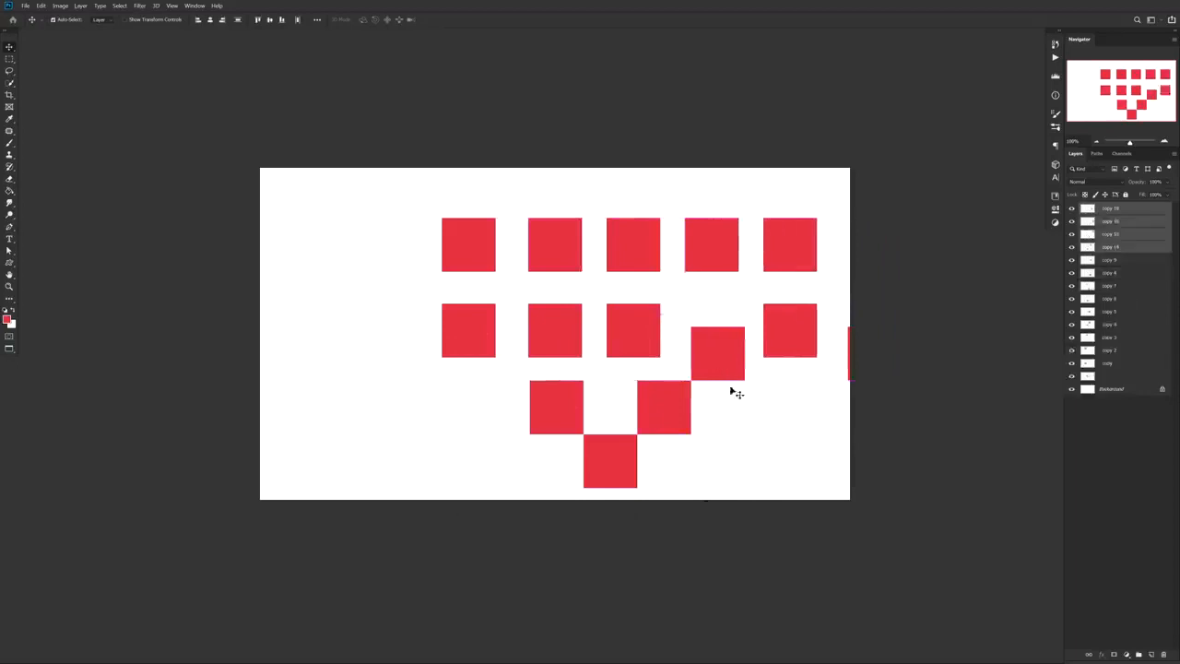
left_click_drag(663, 347, 414, 272)
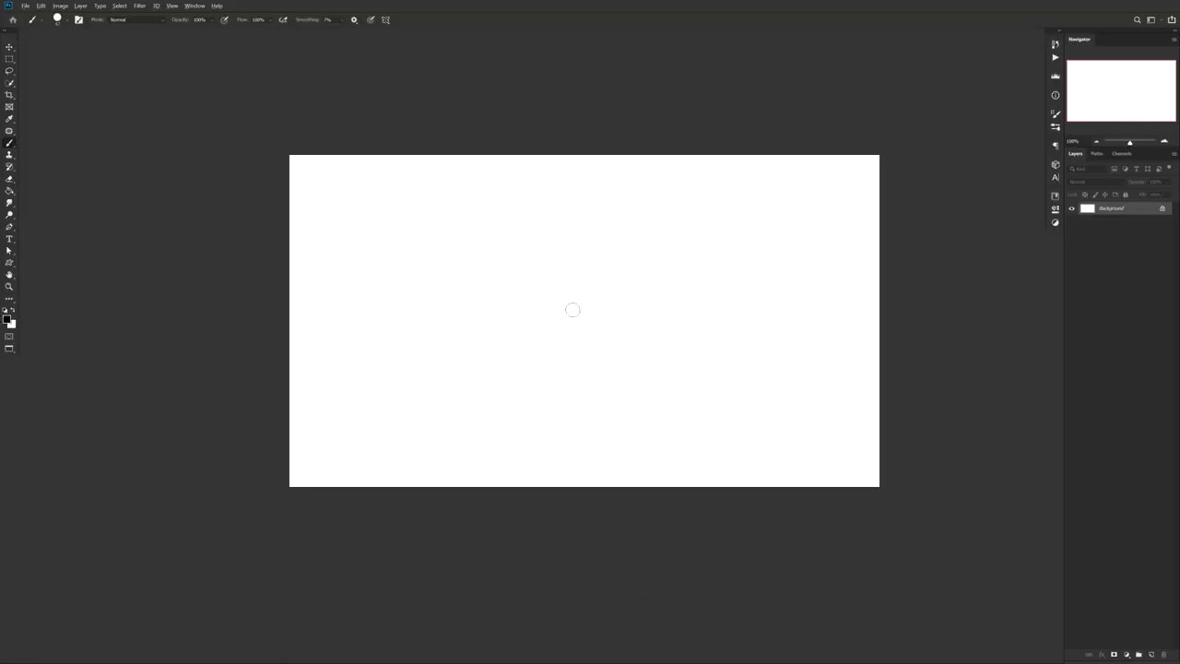
Step: Open the brush settings on the canvas and adjust the brush's size and hardness
right_click(572, 310)
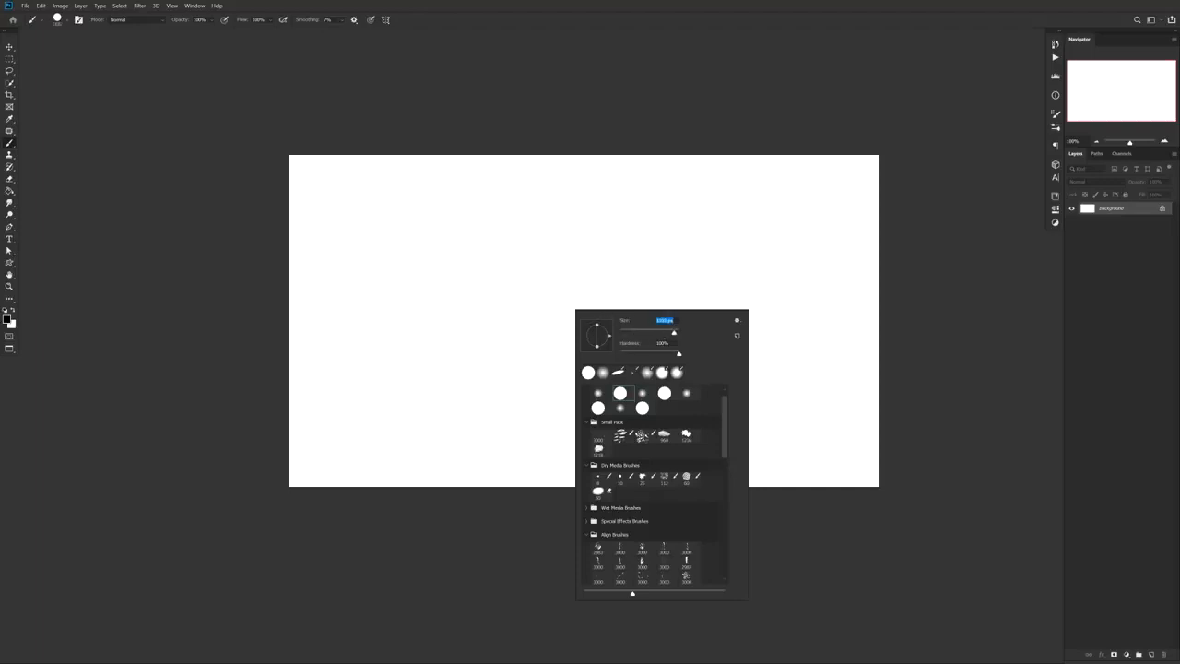
left_click(580, 294)
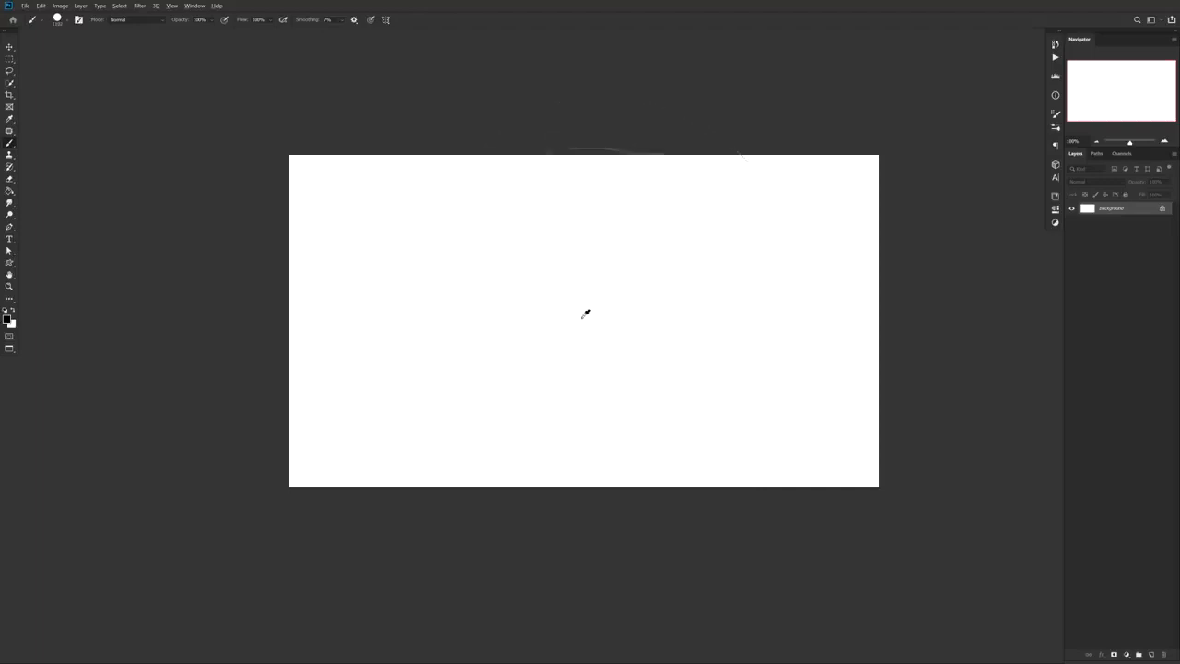
right_click(580, 319, "alt")
mouse_move(580, 324)
left_mouse_down()
mouse_move(381, 313)
mouse_move(624, 311)
mouse_move(398, 314)
left_mouse_up()
mouse_move(582, 316)
left_mouse_down()
mouse_move(573, 302)
mouse_move(552, 314)
mouse_move(541, 128)
left_mouse_up()
Step: Paint a thick, soft-edged, nearly vertical black stroke on the blank canvas
scroll(504, 281, "up", 3)
left_click_drag(513, 303, 414, 266)
left_click_drag(481, 234, 477, 255)
left_click(457, 381, "shift")
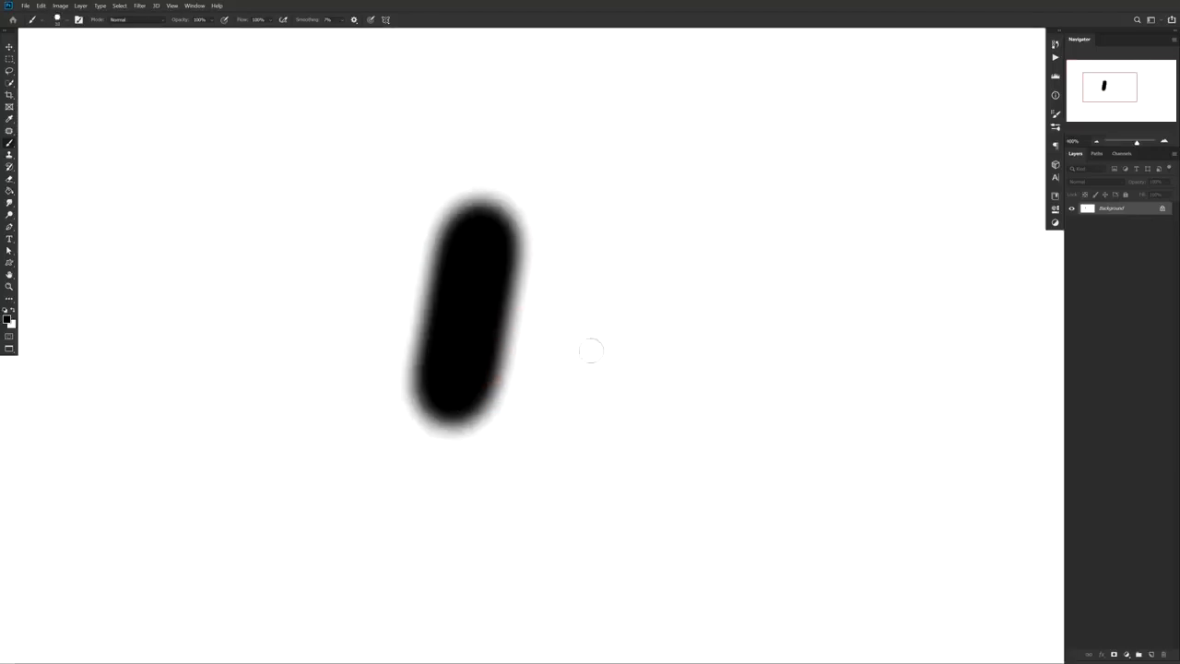
Step: Reduce and harden the brush and paint thinner black strokes beside the thick one
left_click_drag(587, 362, 613, 412)
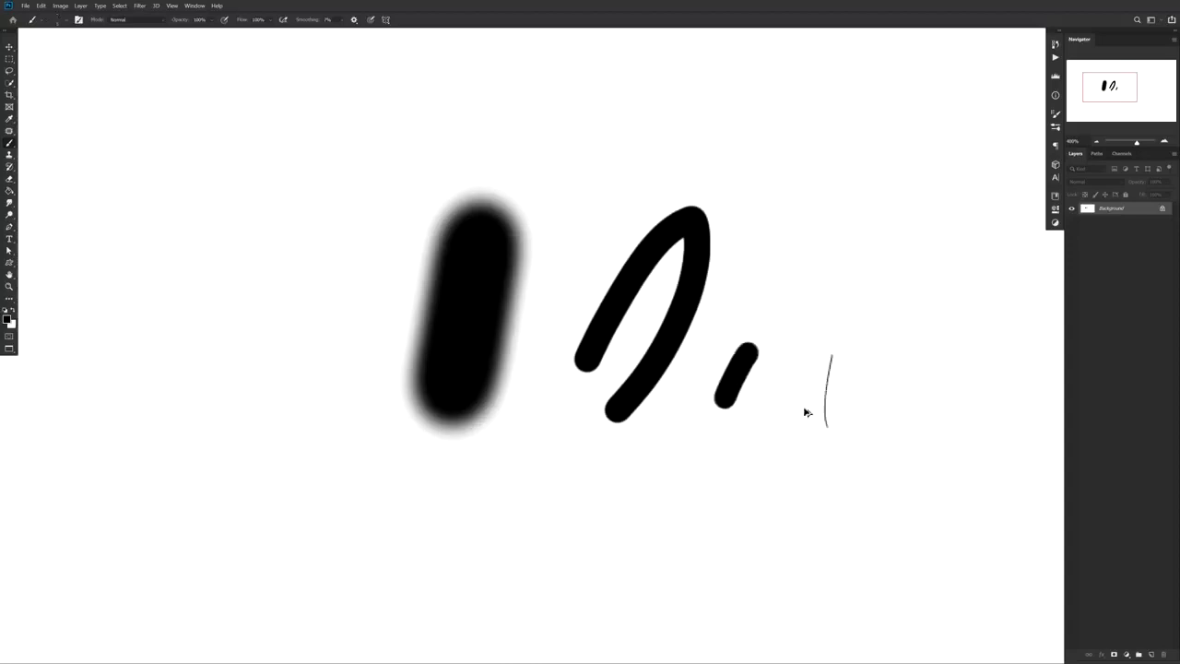
left_click_drag(828, 378, 896, 262)
left_click_drag(890, 303, 908, 431)
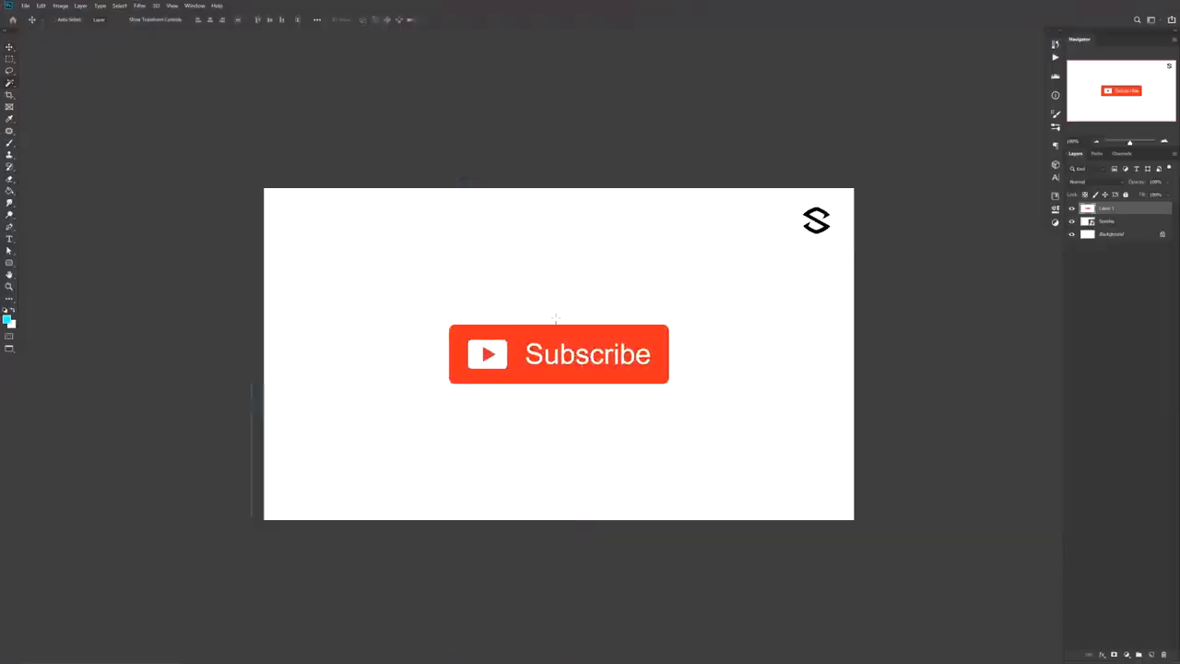
Step: Scale down the Subscribe button and place it near the canvas's upper-left corner
key("ctrl+t")
left_click_drag(679, 318, 523, 234)
left_click_drag(558, 311, 311, 311)
left_click_drag(349, 236, 429, 391)
left_click_drag(362, 350, 398, 239)
key("Return")
Step: Convert the Subscribe button layer to a Smart Object and apply Free Transform to it
right_click(1104, 211)
left_click(1088, 332)
key("ctrl+t")
key("Return")
Step: Duplicate the Subscribe button into an evenly spaced vertical column of ten and adjust the column's position
left_click_drag(346, 211, 346, 244)
left_click_drag(349, 239, 353, 314)
left_click_drag(353, 288, 352, 330)
mouse_move(354, 304)
left_mouse_down()
mouse_move(342, 375)
mouse_move(336, 289)
left_mouse_up()
left_click(1111, 325, "shift")
key("ctrl+t")
left_click_drag(317, 193, 317, 223)
key("Return")
left_click_drag(333, 295, 350, 280)
Step: Create a layer below the buttons and fill a full-height strip along the canvas's left side with the button's red
left_click(1123, 339)
left_click(1151, 653)
key("m")
left_click_drag(243, 166, 418, 540)
key("b")
left_click(359, 369, "alt")
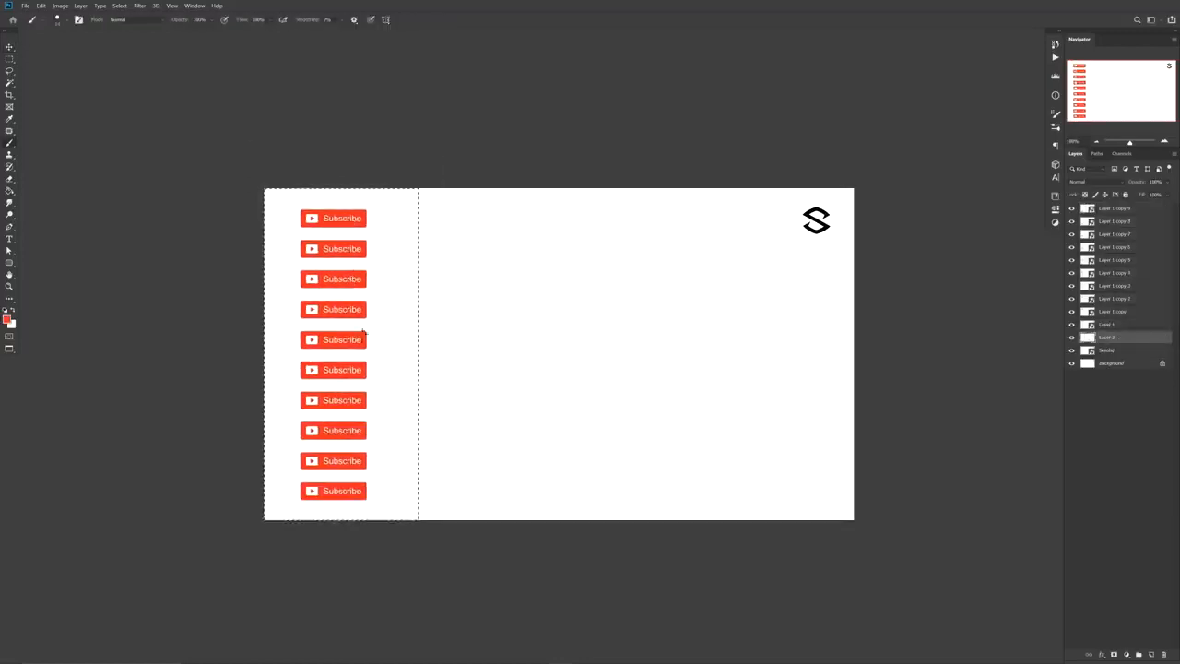
key("alt+BackSpace")
key("ctrl+d")
Step: Add the red text PLEASE in the Bebas Neue font on the white area
key("v")
key("t")
left_click(588, 330)
left_click(1057, 179)
left_click(999, 177)
left_click(996, 215)
key("ctrl+Return")
Step: Duplicate the PLEASE text directly beneath itself and change the copy to SUBSCRIBE
key("v")
key("t")
double_click(559, 337)
type("UBSCRIB")
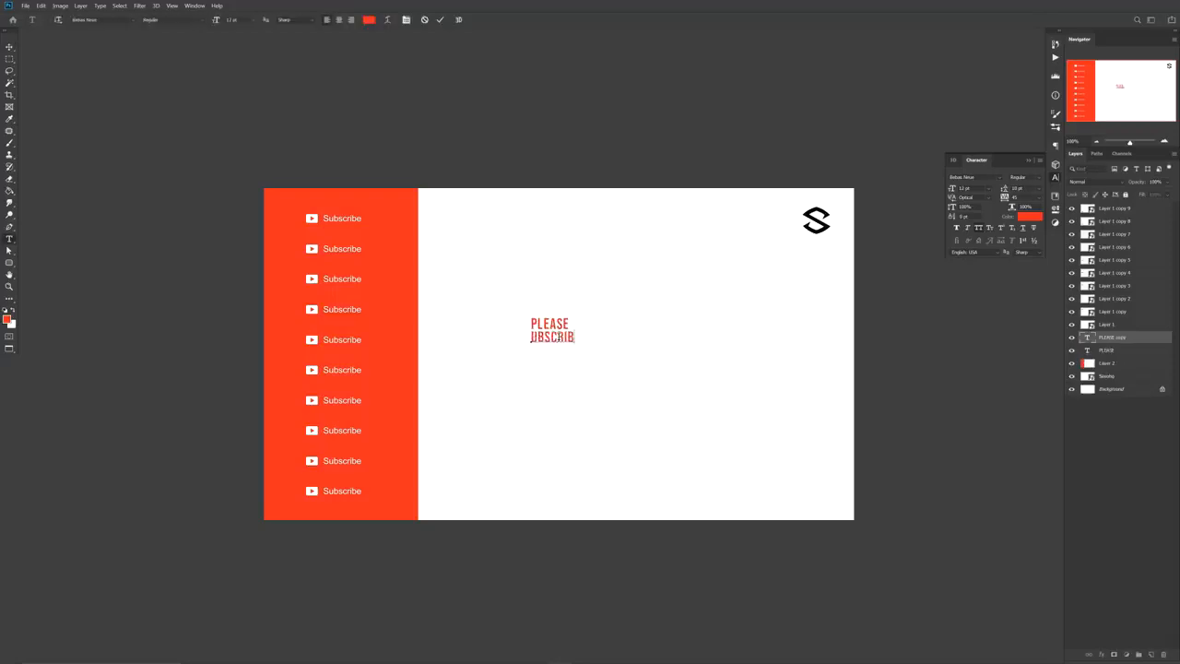
key("Return")
Step: Scale up the PLEASE and SUBSCRIBE text lines together as a large heading on the white area
left_click(1106, 350, "shift")
key("ctrl+t")
left_click_drag(588, 345, 681, 389)
key("Return")
Step: Change the heading text to the Gotham Black font and resize the PLEASE line to suit it
left_click(999, 177)
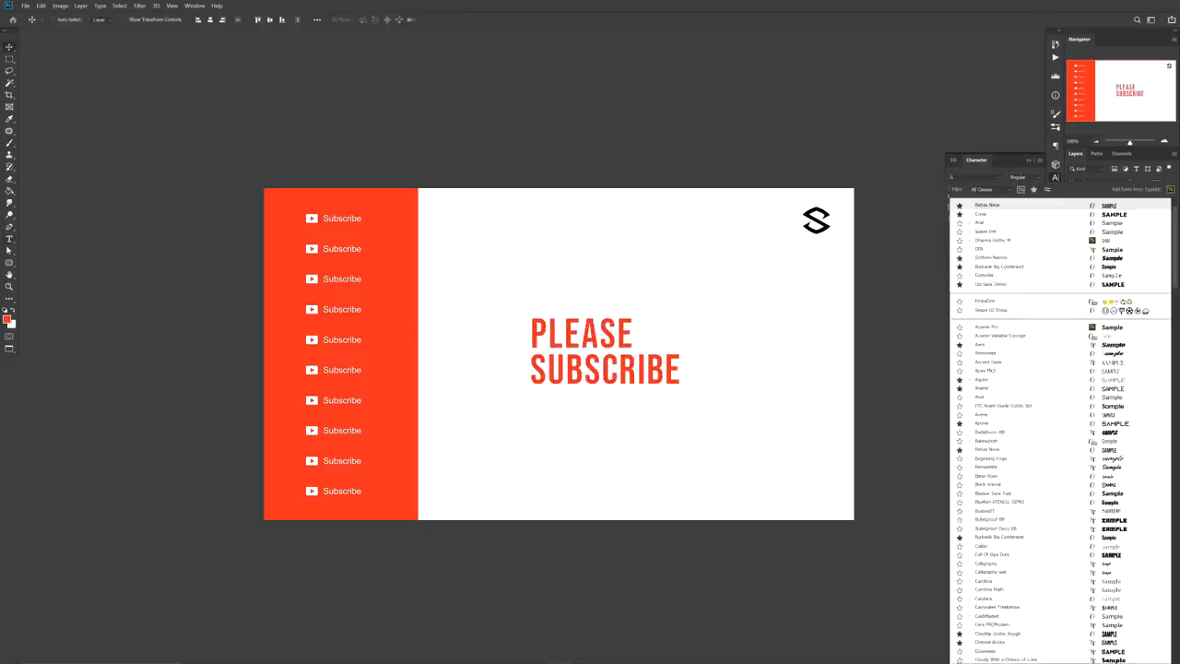
type("gotham")
left_click(1001, 222)
left_click(1107, 351)
key("ctrl+t")
left_click_drag(693, 357, 607, 346)
key("Return")
Step: Recolor the PLEASE text black
left_click(1030, 216)
left_click(859, 396)
left_click(1064, 274)
Step: Resize the red SUBSCRIBE text and place it directly beneath PLEASE, aligned with its left edge
key("ctrl+minus")
key("ctrl+minus")
key("ctrl+minus")
key("v")
left_click(1110, 338, "shift")
mouse_move(796, 419)
left_mouse_down()
mouse_move(785, 411)
mouse_move(817, 428)
left_mouse_up()
key("ctrl+t")
key("Return")
left_click_drag(602, 367, 671, 430)
Step: Add the tagline SO MUCH MORE GREAT TO COME beneath SUBSCRIBE and scale it into place
double_click(670, 456)
type("SO MUCH MORE GREAT TO COME")
key("ctrl+Return")
key("ctrl+t")
left_click_drag(584, 468, 764, 437)
key("Return")
Step: Refine the tagline's size and position and widen its letter spacing beneath SUBSCRIBE
left_click_drag(553, 599, 802, 84)
key("ctrl+t")
left_click_drag(737, 287, 722, 285)
key("Return")
left_click_drag(977, 188, 880, 184)
left_click(1024, 198)
key("ctrl+minus")
Step: Adjust the placement of the three text lines together as one block on the white area
mouse_move(783, 293)
left_mouse_down()
mouse_move(592, 296)
mouse_move(658, 295)
left_mouse_up()
key("ctrl+minus")
key("ctrl+minus")
left_click(1110, 364, "shift")
key("ctrl+t")
key("Return")
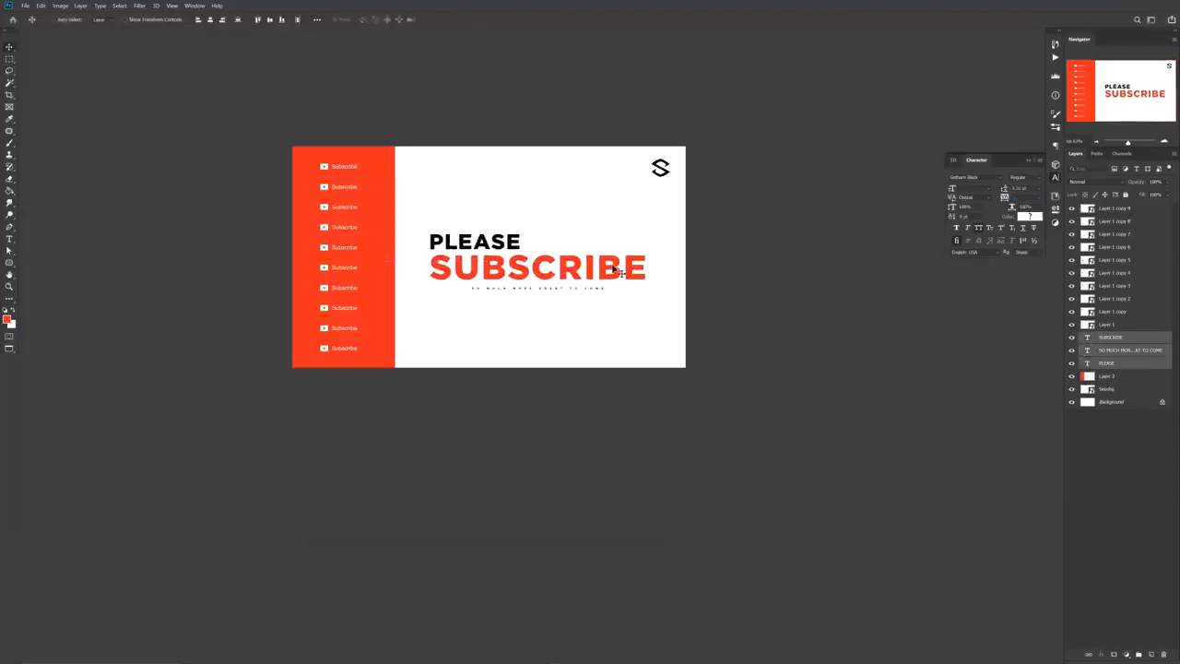
Step: Create a layer above all others and paint a thick black curved arrow pointing down to the right below the tagline
left_click(1119, 211)
key("ctrl+shift+n")
key("Return")
key("b")
key("ctrl+plus")
key("d")
right_click(513, 313)
double_click(590, 443)
left_click_drag(517, 302, 612, 353)
scroll(581, 358, "up", 2)
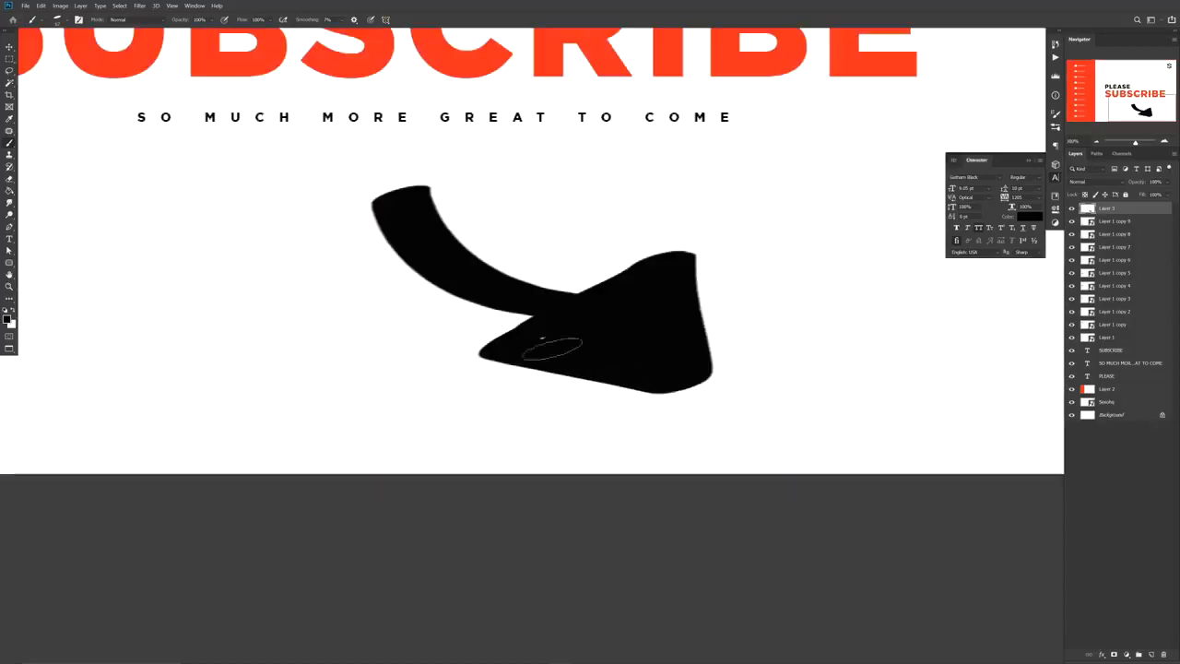
left_click_drag(470, 360, 678, 394)
mouse_move(705, 247)
left_mouse_down()
mouse_move(732, 404)
mouse_move(705, 241)
left_mouse_up()
Step: Adjust the arrow's size below the tagline and place a smaller duplicate beside it
scroll(668, 266, "down", 4)
key("ctrl+t")
key("Return")
key("ctrl+j")
key("ctrl+t")
left_click_drag(648, 274, 693, 268)
key("Return")
Step: Duplicate the arrow again and place the second small copy on the other side of the large arrow
left_click(171, 5)
left_click(179, 188)
key("ctrl+j")
key("ctrl+t")
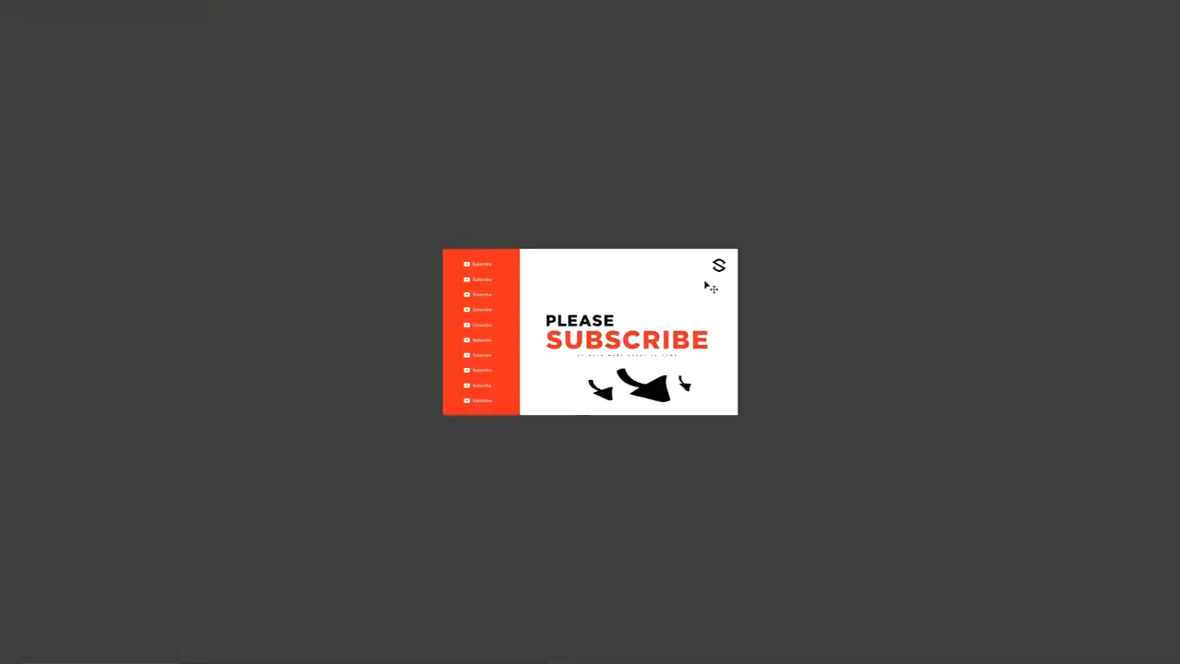